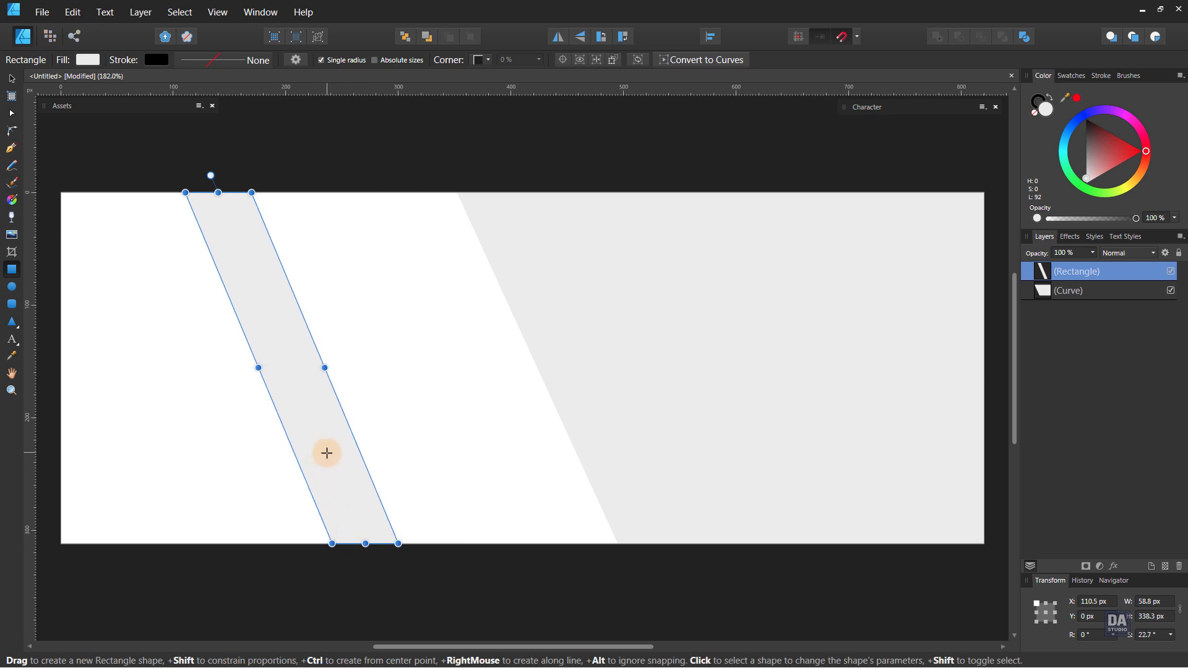
Step: Move the slanted rectangle over the canvas's left edge and duplicate it beside itself as a narrower stripe about 36 px wide
key("v")
left_click_drag(331, 456, 135, 523)
key("space")
left_click_drag(281, 459, 366, 436)
mouse_move(403, 451)
left_mouse_down()
mouse_move(303, 422)
mouse_move(232, 430)
mouse_move(221, 495)
mouse_move(274, 463)
mouse_move(290, 429)
mouse_move(264, 429)
left_mouse_up()
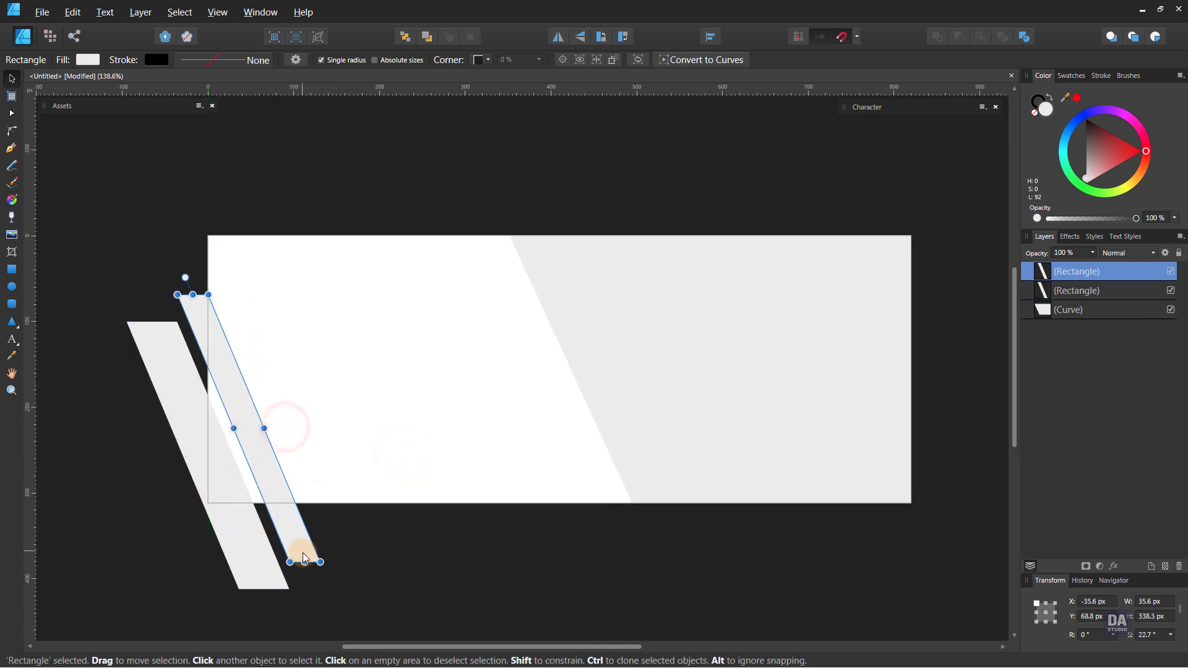
Step: Shorten the narrow stripe to about 157 px high and duplicate it below as a stripe about 47.5 px wide
mouse_move(305, 561)
left_mouse_down()
mouse_move(265, 481)
mouse_move(251, 410)
mouse_move(289, 513)
left_mouse_up()
mouse_move(286, 465)
left_mouse_down()
mouse_move(297, 467)
mouse_move(278, 466)
mouse_move(283, 495)
mouse_move(278, 479)
left_mouse_up()
left_click(347, 496)
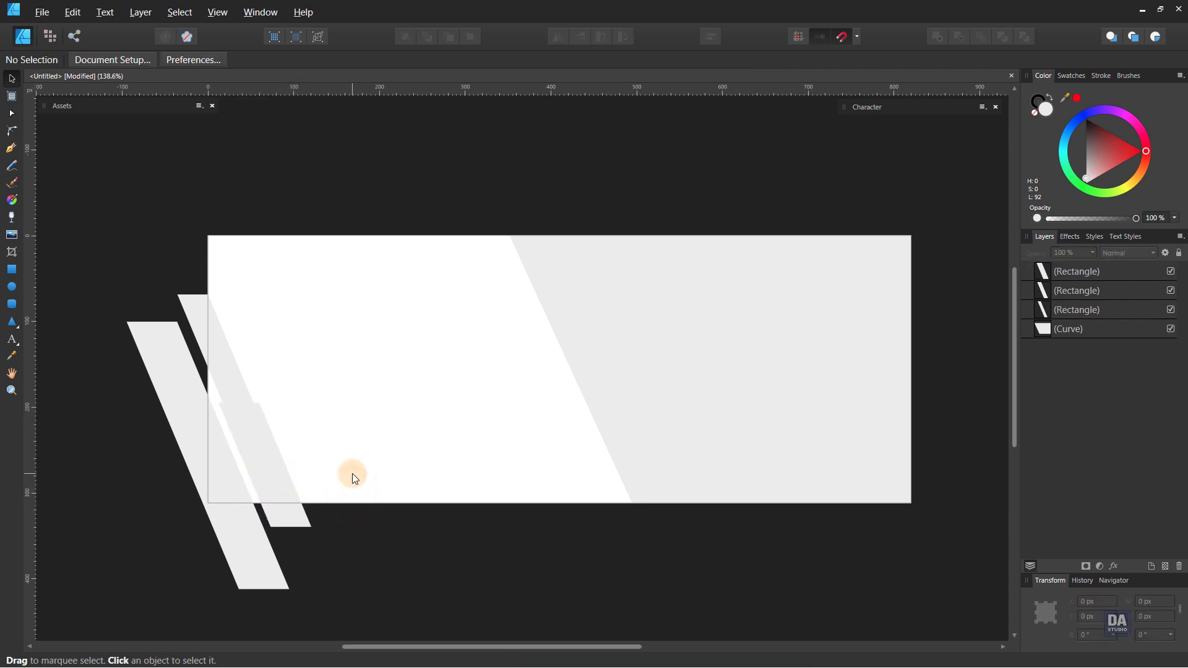
Step: Duplicate the lower stripe onto the canvas's bottom edge beside the large shape, about 52 px wide, with a thin copy about 11 px wide
left_click(281, 493)
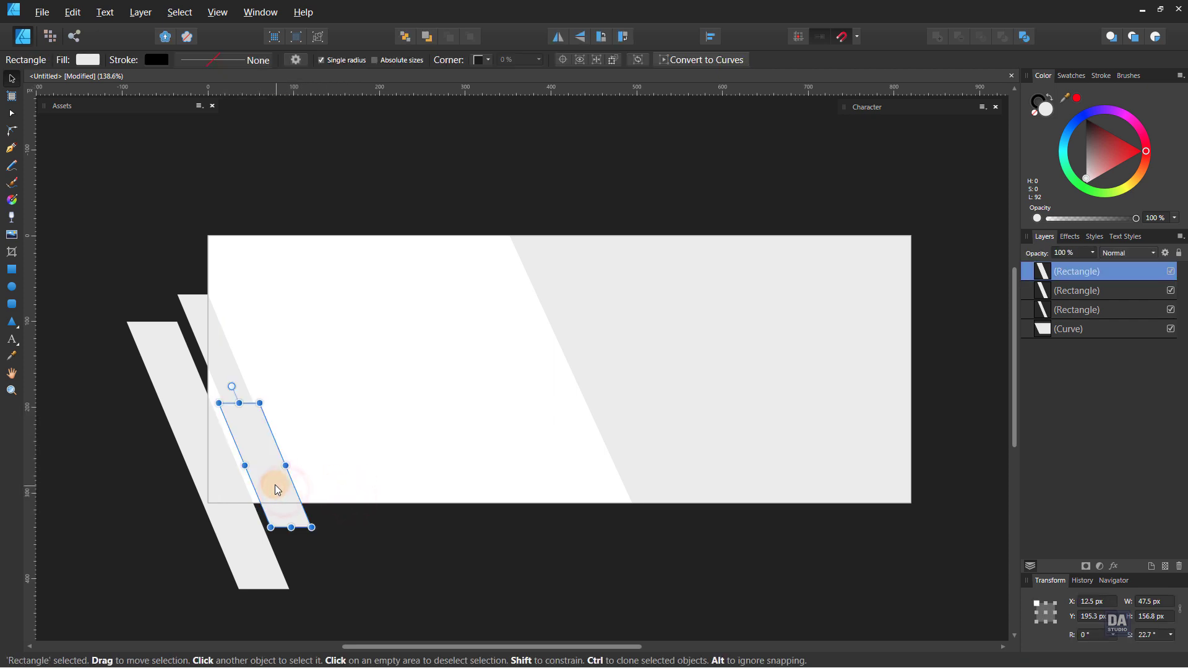
left_click_drag(276, 490, 554, 467)
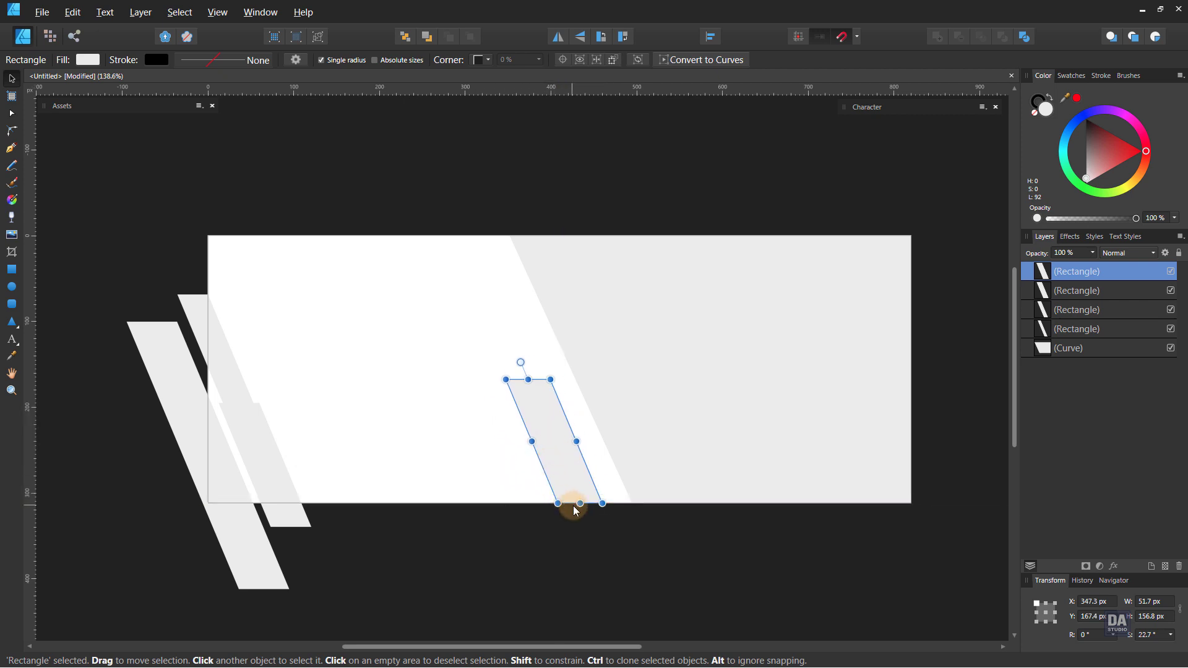
mouse_move(579, 506)
left_mouse_down()
mouse_move(593, 474)
mouse_move(619, 474)
mouse_move(600, 443)
mouse_move(596, 464)
mouse_move(630, 478)
mouse_move(586, 525)
mouse_move(576, 516)
left_mouse_up()
left_click(628, 567)
Step: Duplicate the wide bottom stripe up over the canvas's top edge as a mid-grey stripe (L 50) about 56 px wide
left_click(454, 502)
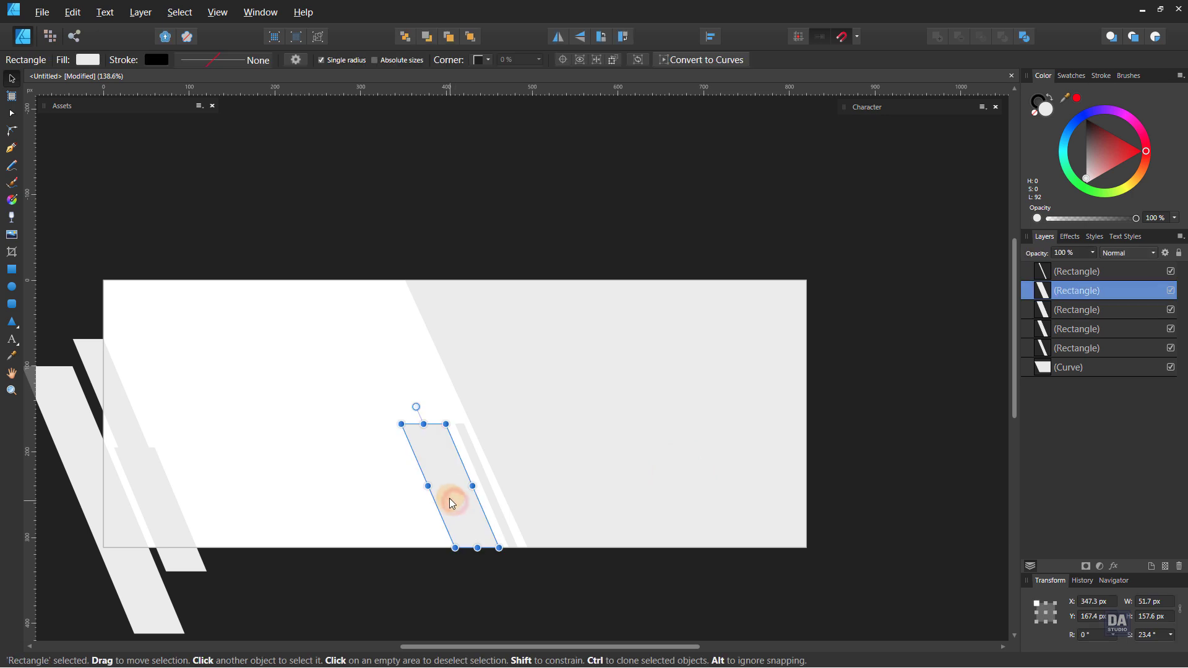
left_click_drag(452, 503, 434, 340)
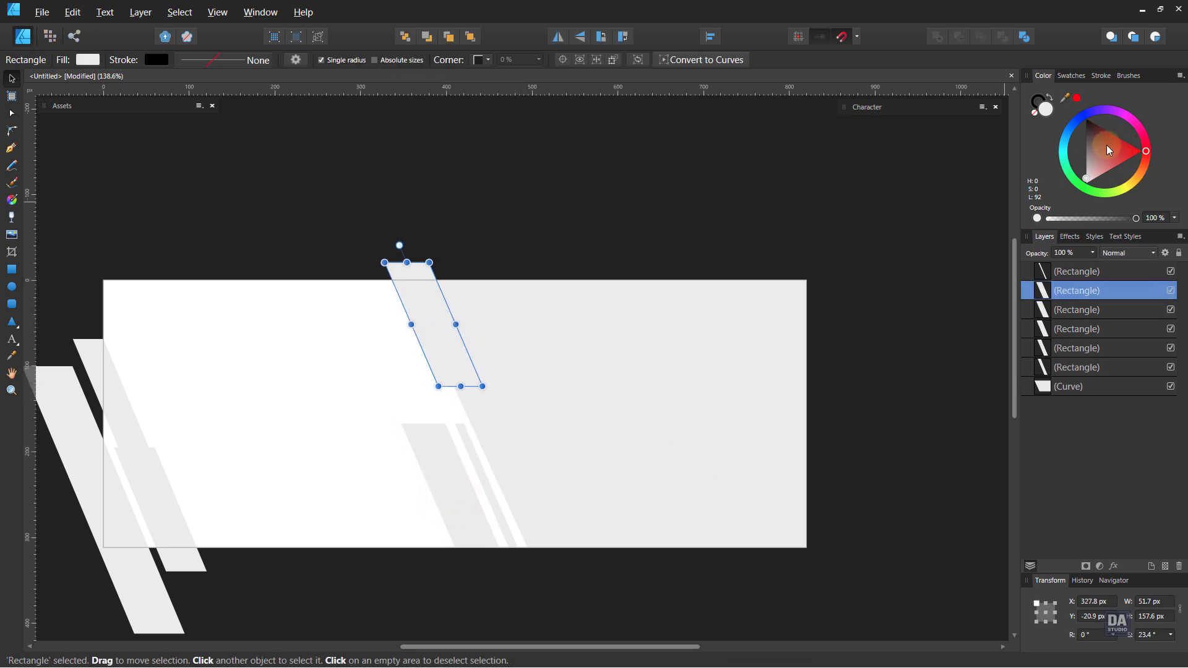
left_click_drag(1107, 145, 1085, 152)
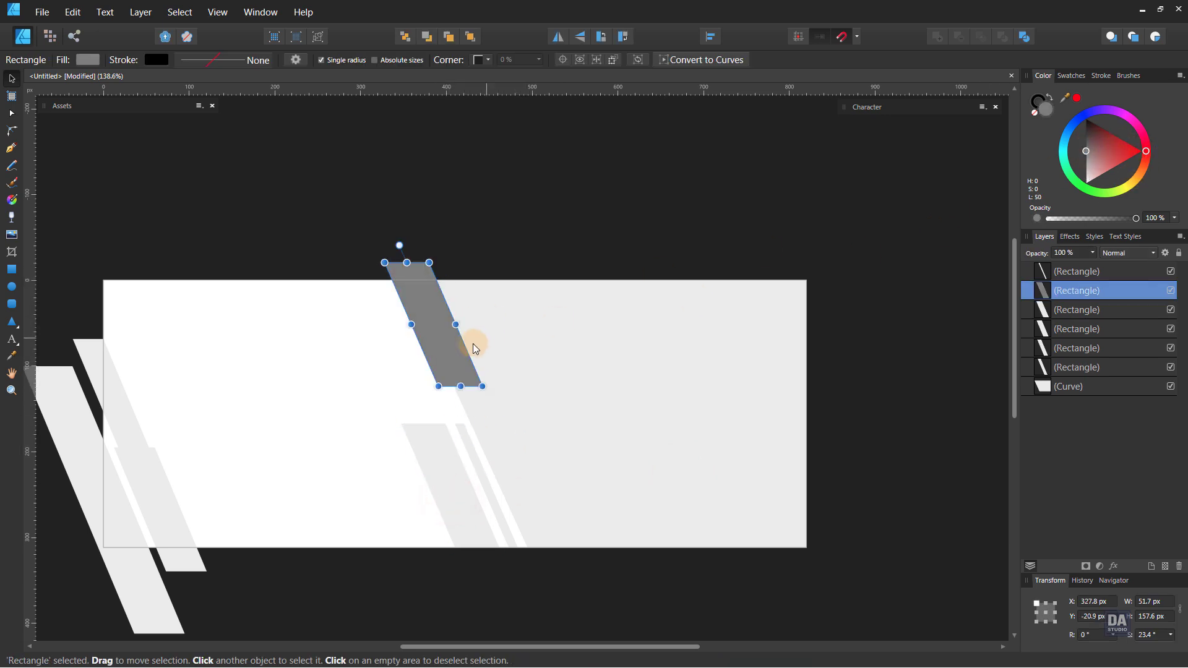
left_click_drag(454, 355, 458, 323)
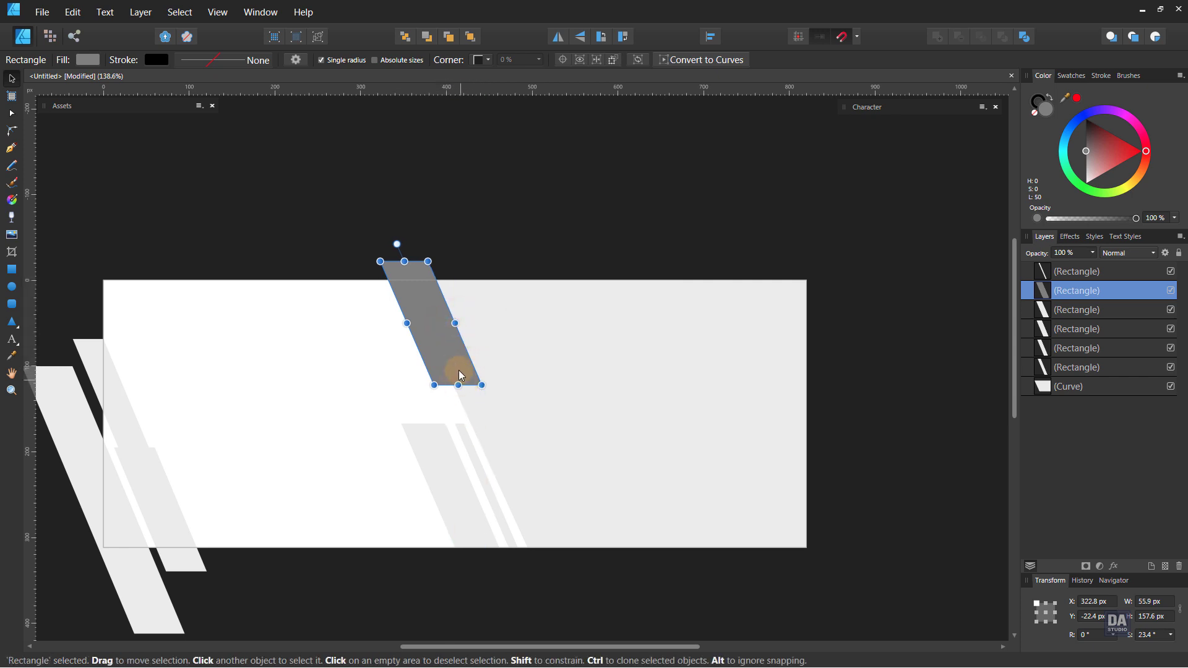
Step: Duplicate the thin bottom stripe beside the dark top stripe, fill it mid grey (L 51) and align their lower ends
mouse_move(474, 455)
left_mouse_down()
mouse_move(496, 317)
mouse_move(452, 293)
left_mouse_up()
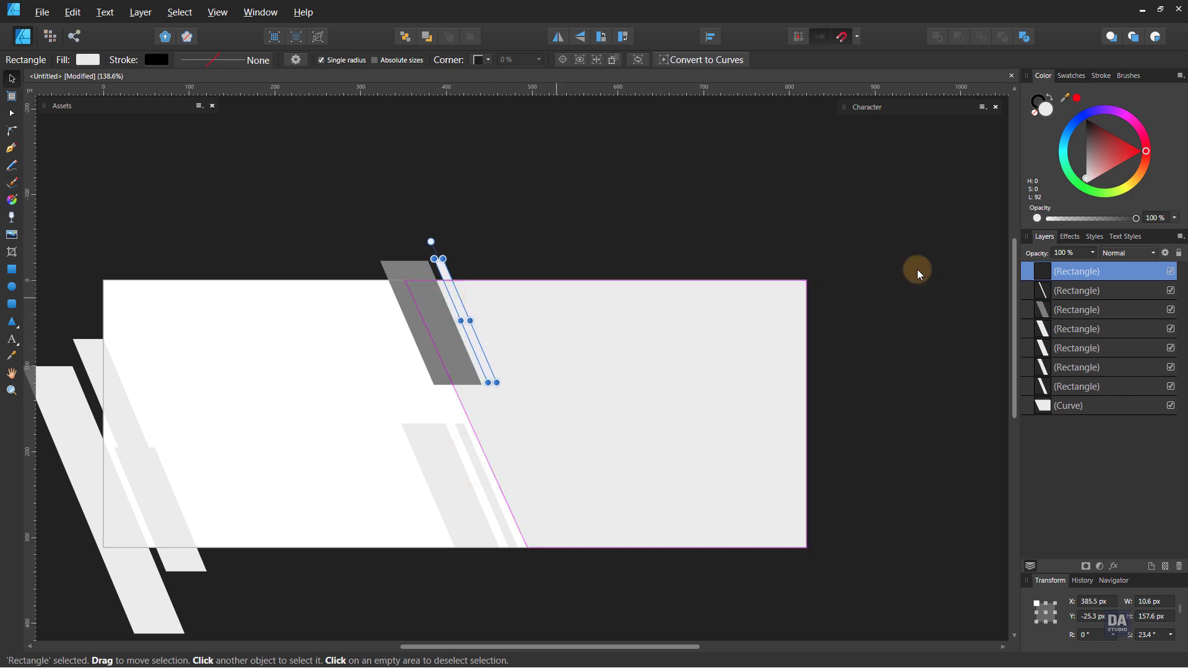
left_click_drag(1088, 166, 1081, 151)
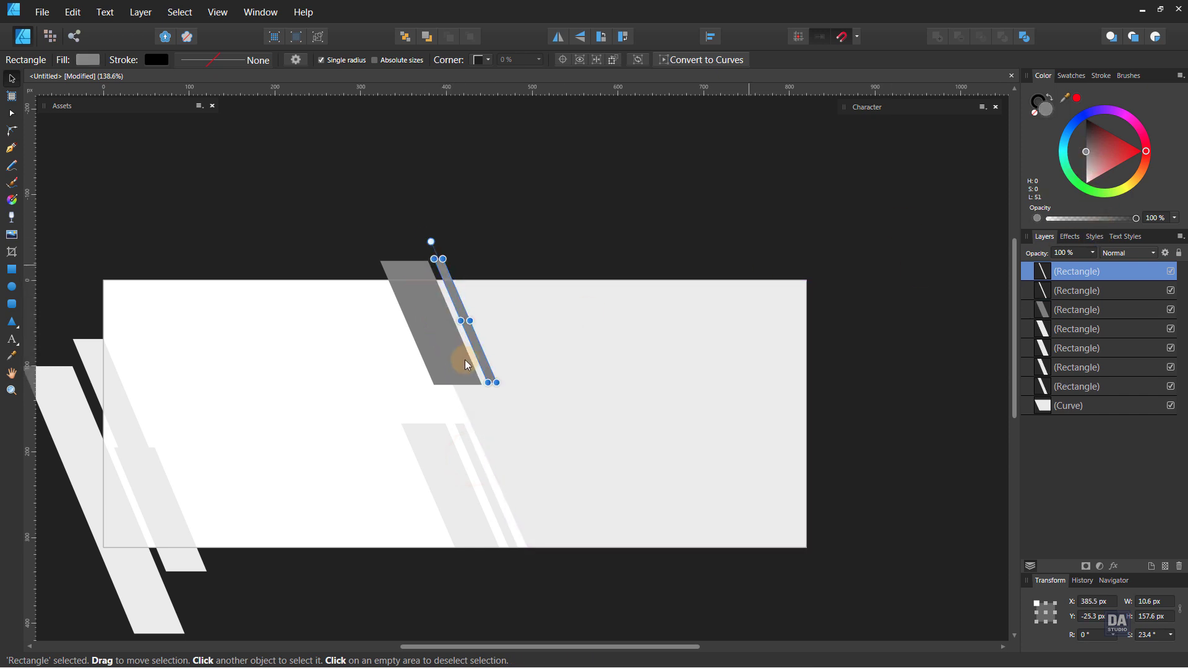
scroll(488, 362, "up", 4)
left_click_drag(493, 363, 491, 377)
scroll(479, 390, "down", 4)
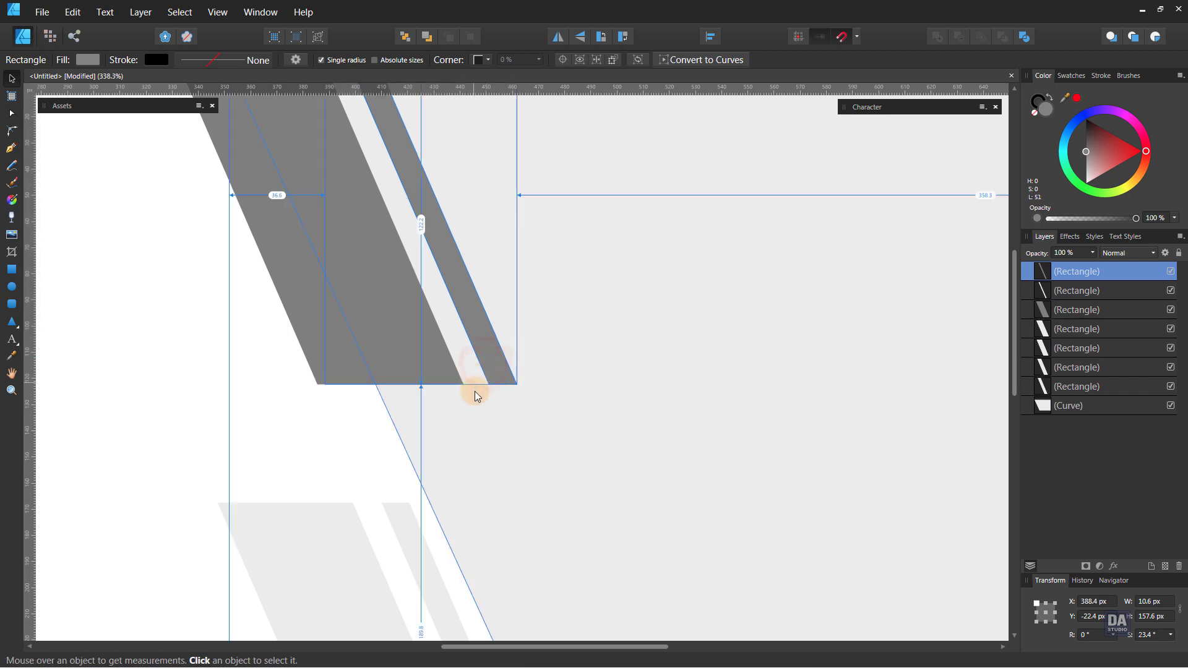
left_click(511, 613)
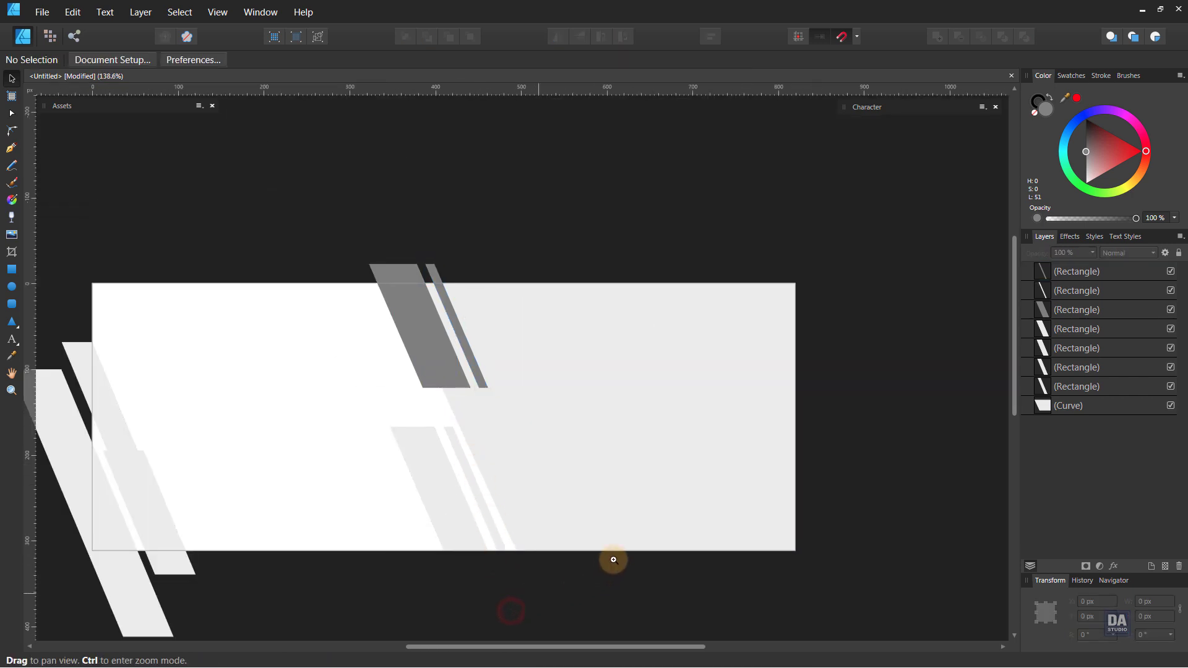
Step: Fill the lower stripe at the canvas's left edge with grey (L 59) and add a thin copy beside it
left_click_drag(589, 539, 421, 466)
left_click_drag(559, 568, 558, 497)
left_click_drag(423, 379, 483, 383)
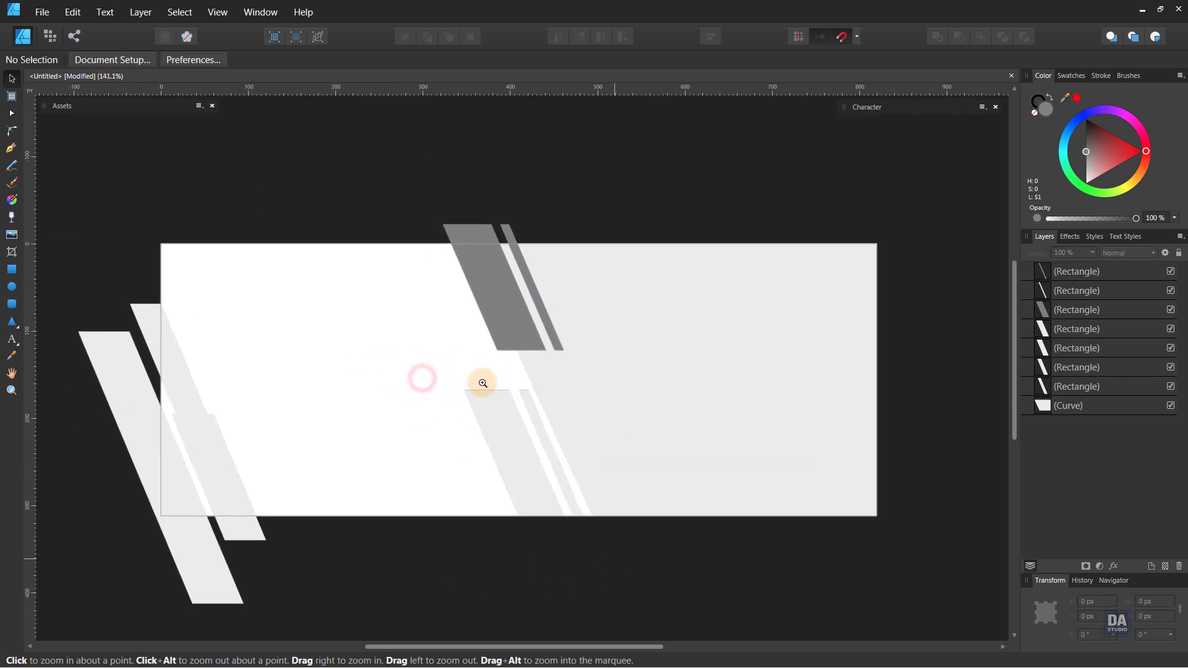
left_click_drag(645, 502, 653, 491)
left_click_drag(514, 441, 523, 439)
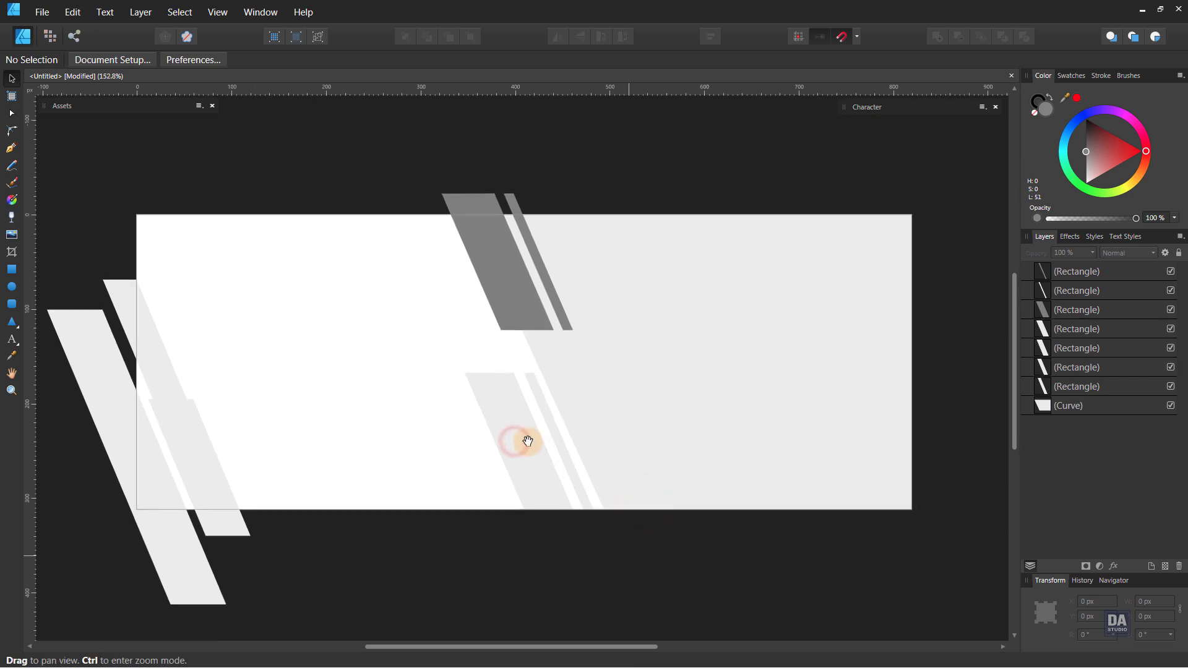
left_click_drag(570, 590, 583, 585)
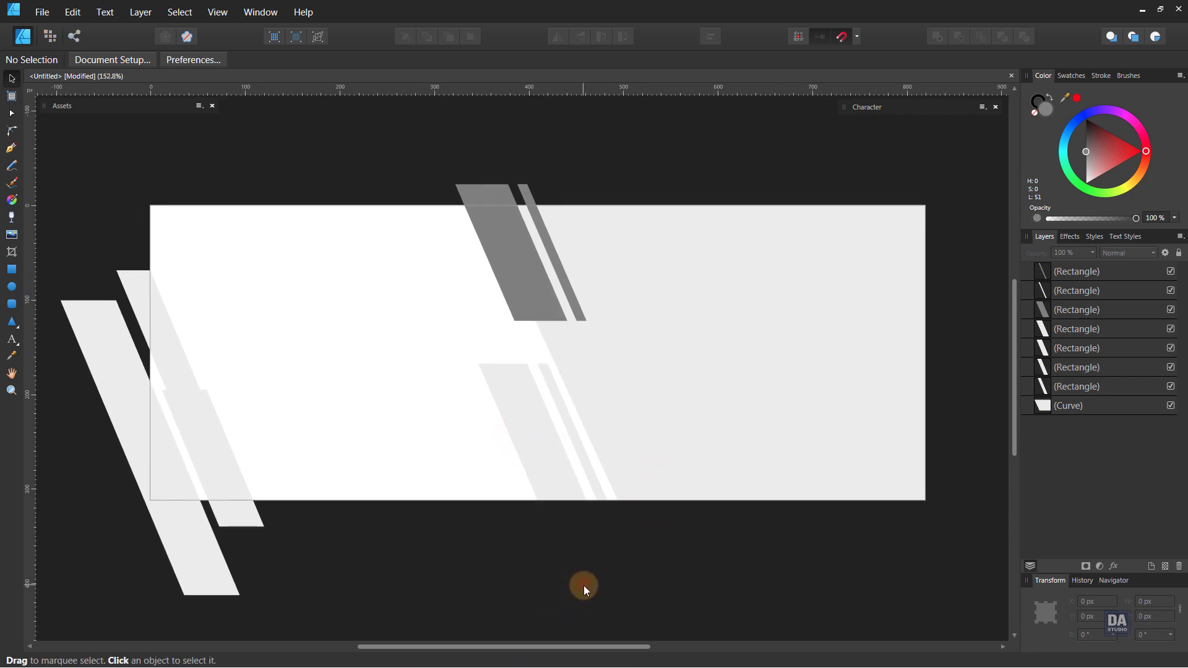
left_click(234, 506)
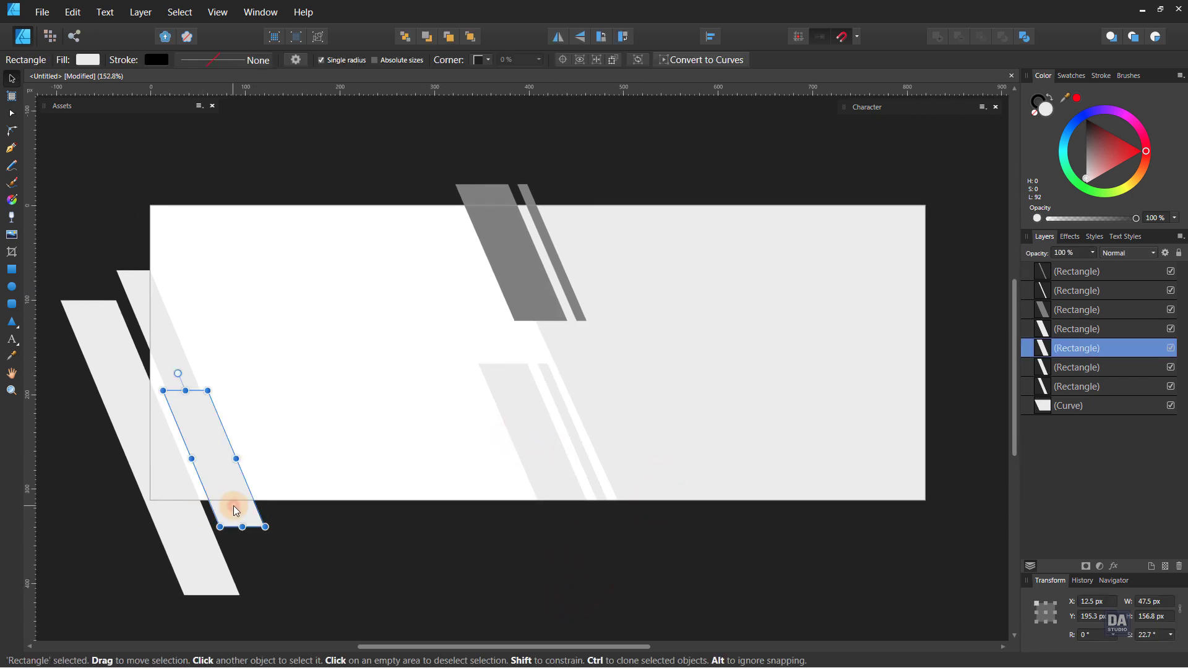
left_click_drag(1083, 164, 1085, 156)
left_click(308, 495)
mouse_move(225, 485)
left_mouse_down("ctrl")
mouse_move(276, 475)
mouse_move(241, 455)
mouse_move(242, 437)
left_mouse_up("ctrl")
left_click(316, 551)
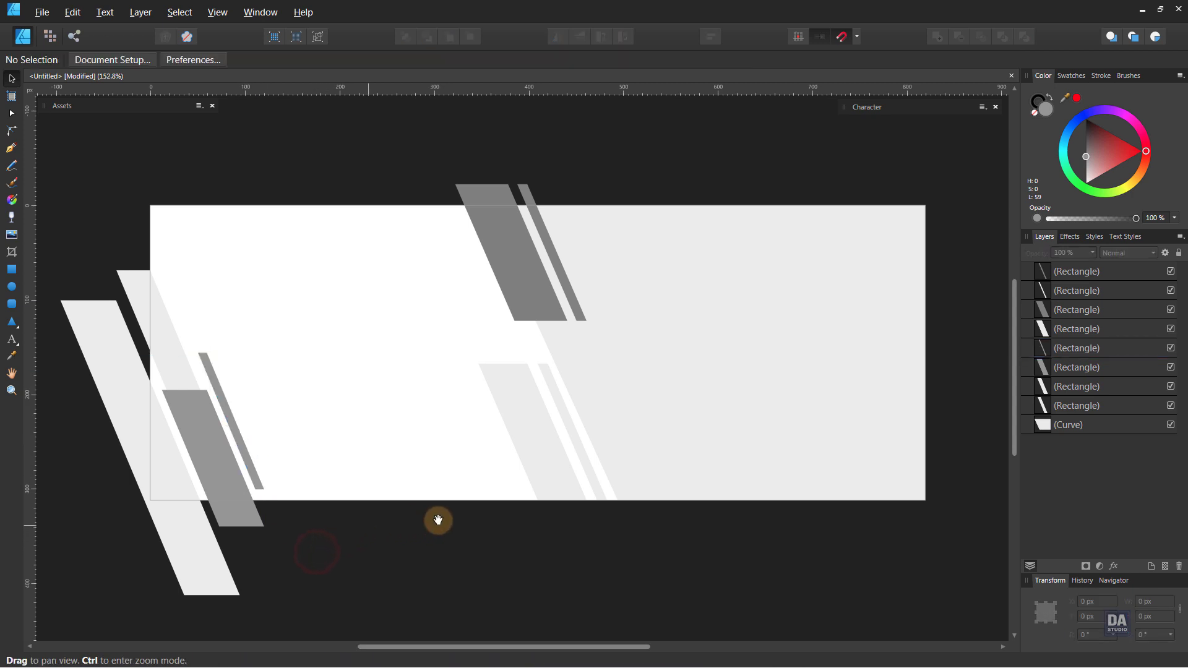
Step: Place two copies of the thin grey stripe over the canvas's bottom edge, along the large shape's slanted side
left_click_drag(428, 516, 409, 505)
left_click_drag(482, 531, 471, 527)
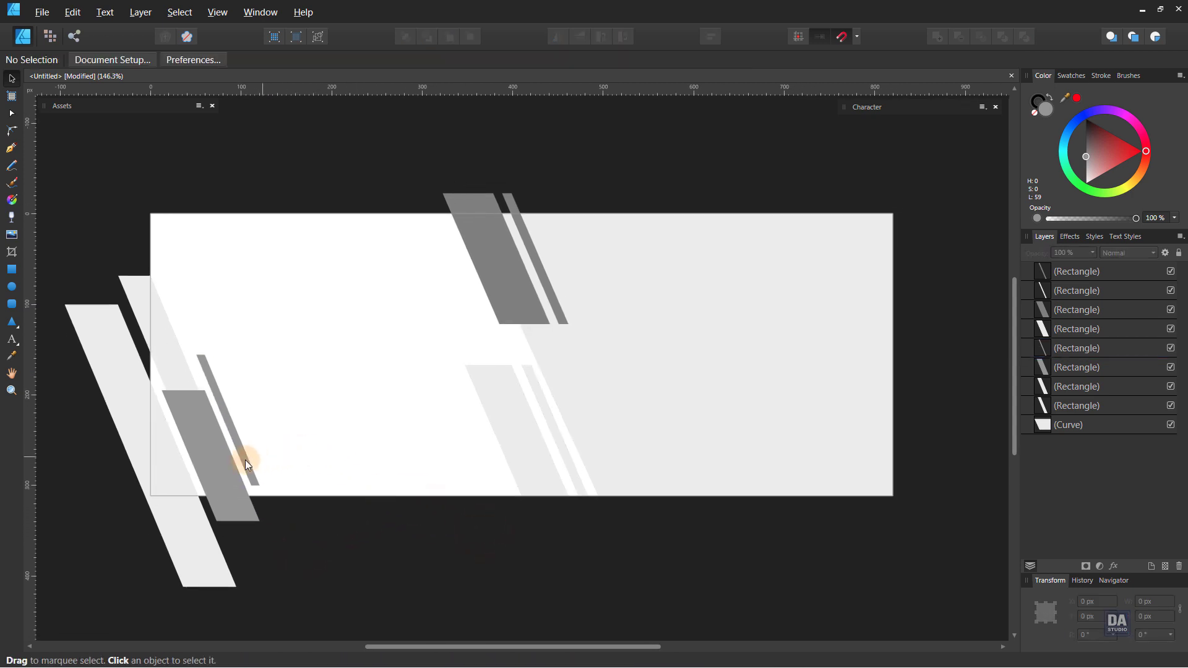
left_click_drag(242, 466, 621, 492)
left_click(577, 537)
key("space")
left_click_drag(565, 530, 562, 529)
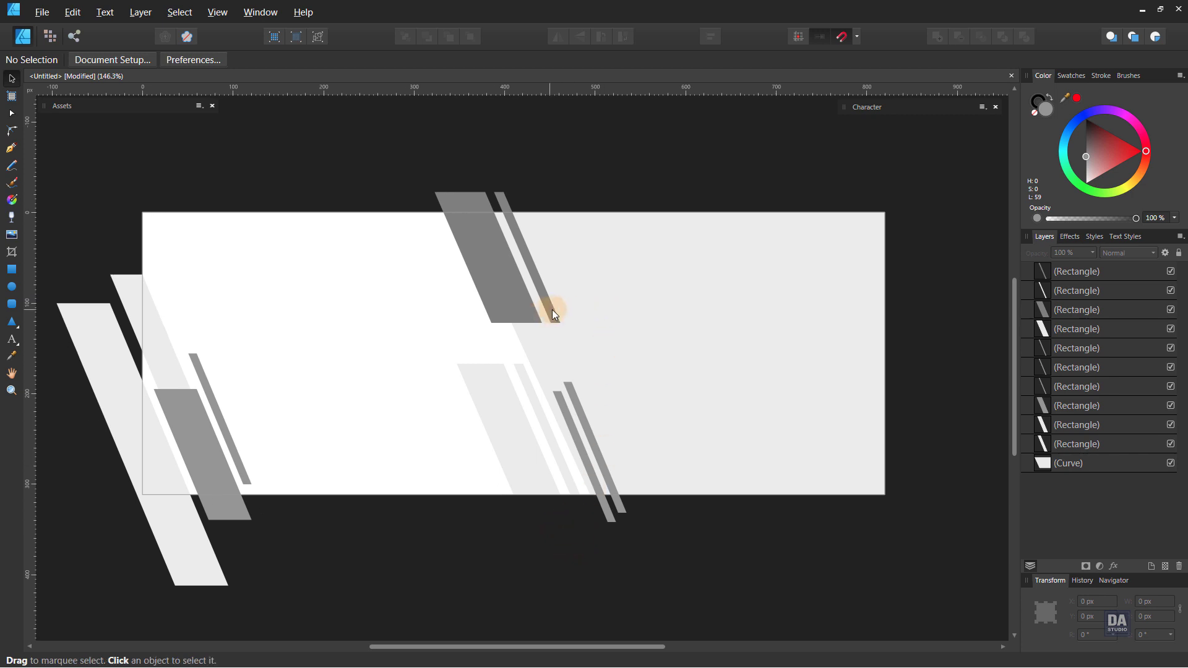
Step: Duplicate the thin dark stripe at the canvas's top as a shorter accent about 109 px high and 5.3 px wide
left_click_drag(552, 309, 556, 281)
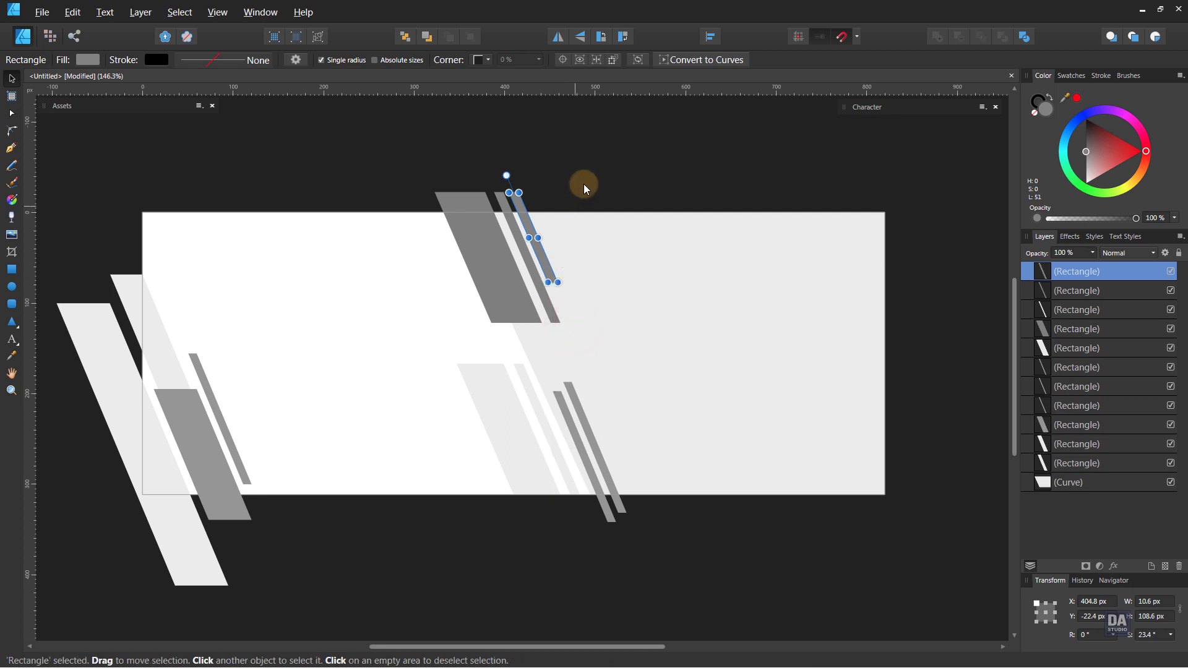
left_click(584, 184)
scroll(532, 263, "up", 5)
left_click(519, 263)
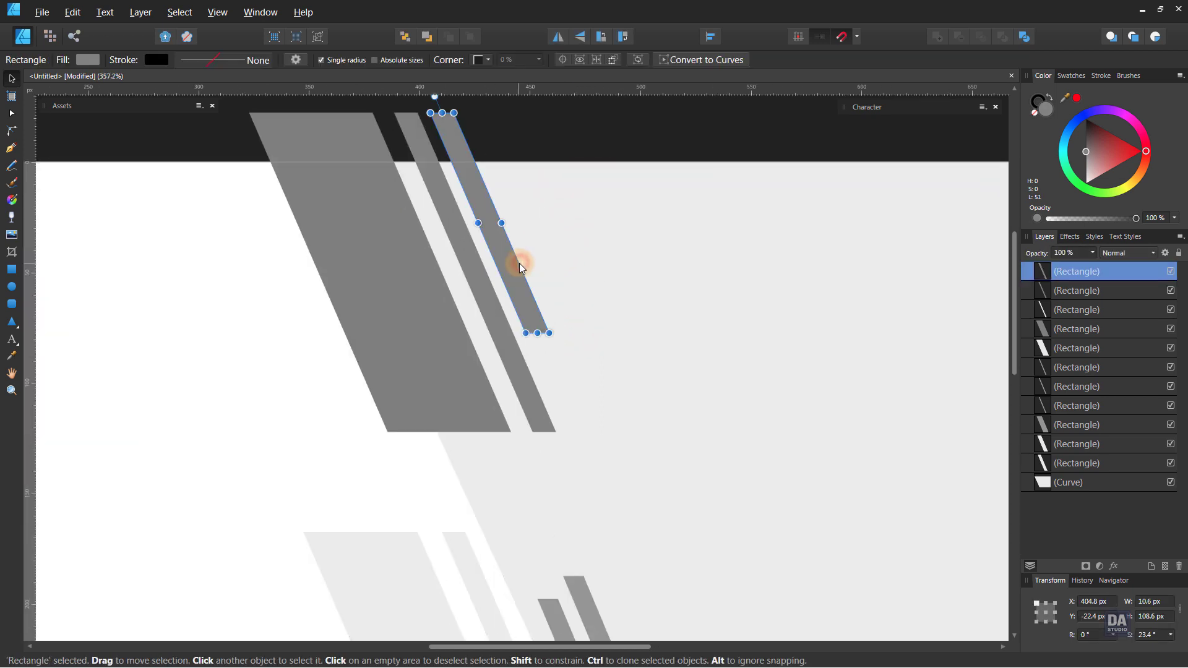
scroll(477, 227, "down", 4)
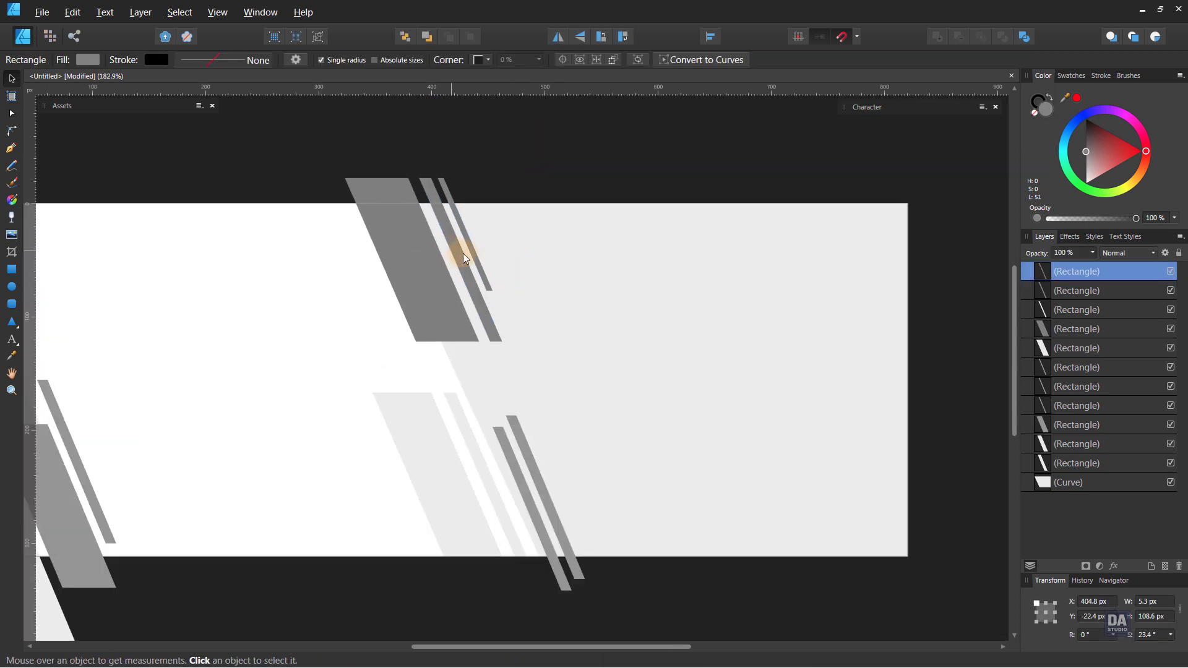
left_click(611, 172)
Step: Fill the large shape on the canvas's right half with muted red (H 0, S 52, L 49)
left_click_drag(694, 294, 574, 303)
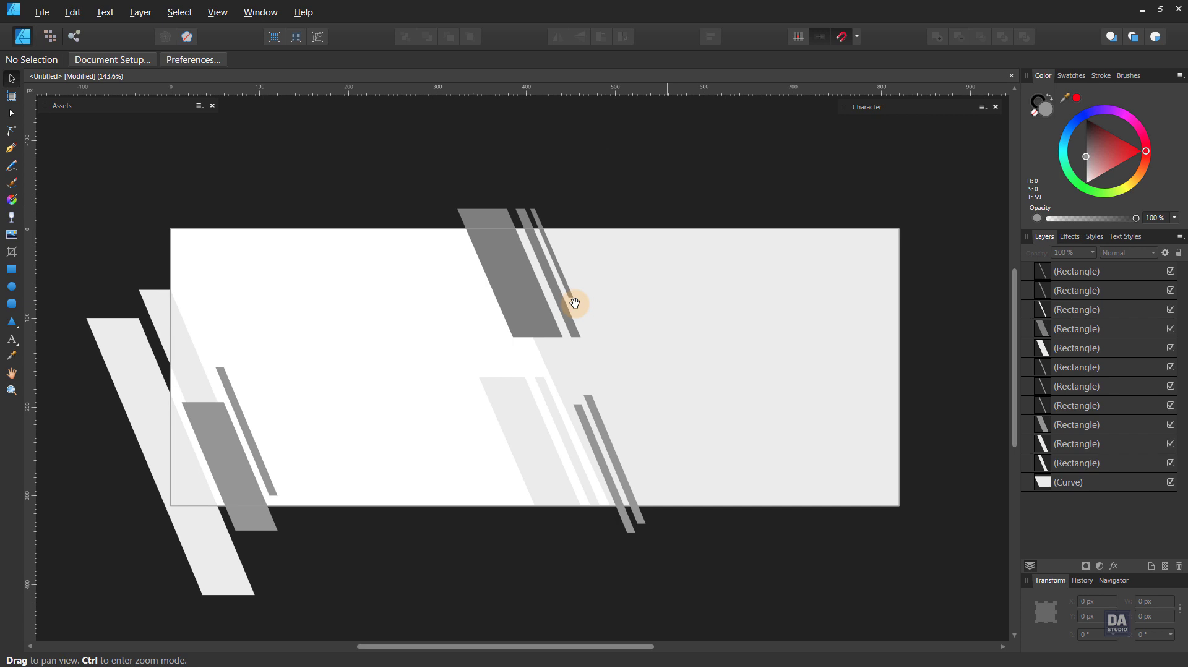
left_click(586, 252)
left_click(1120, 155)
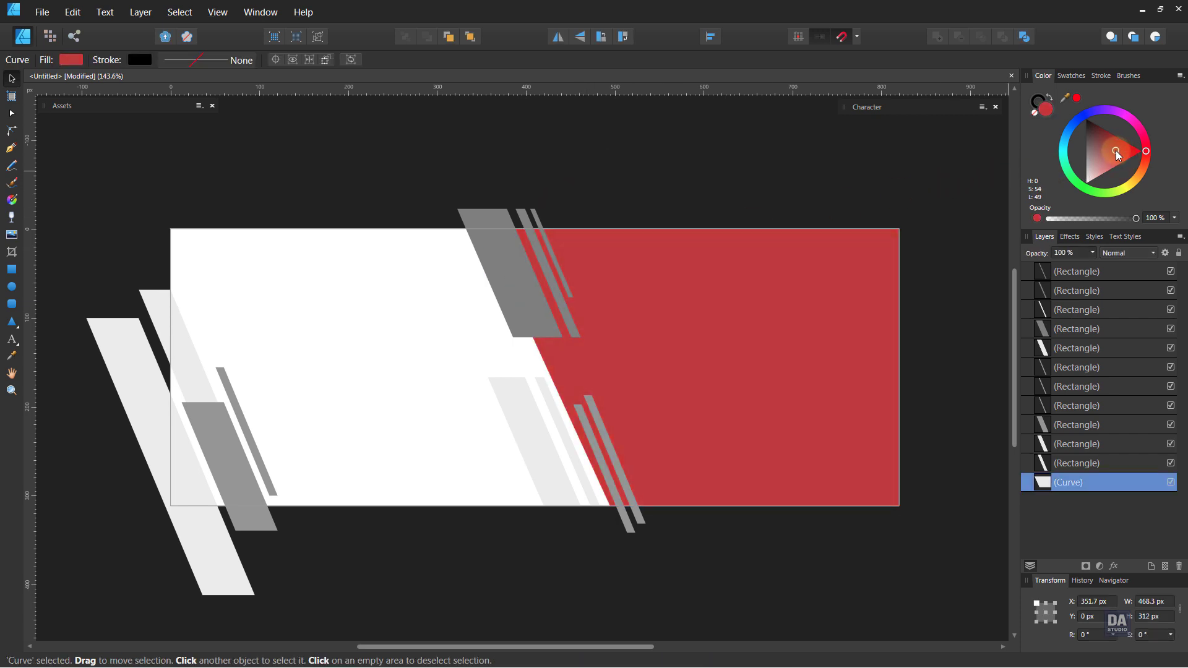
Step: Fill the three dark grey stripes at the canvas's top edge with orange (H 36, S 100, L 50)
left_click(526, 291)
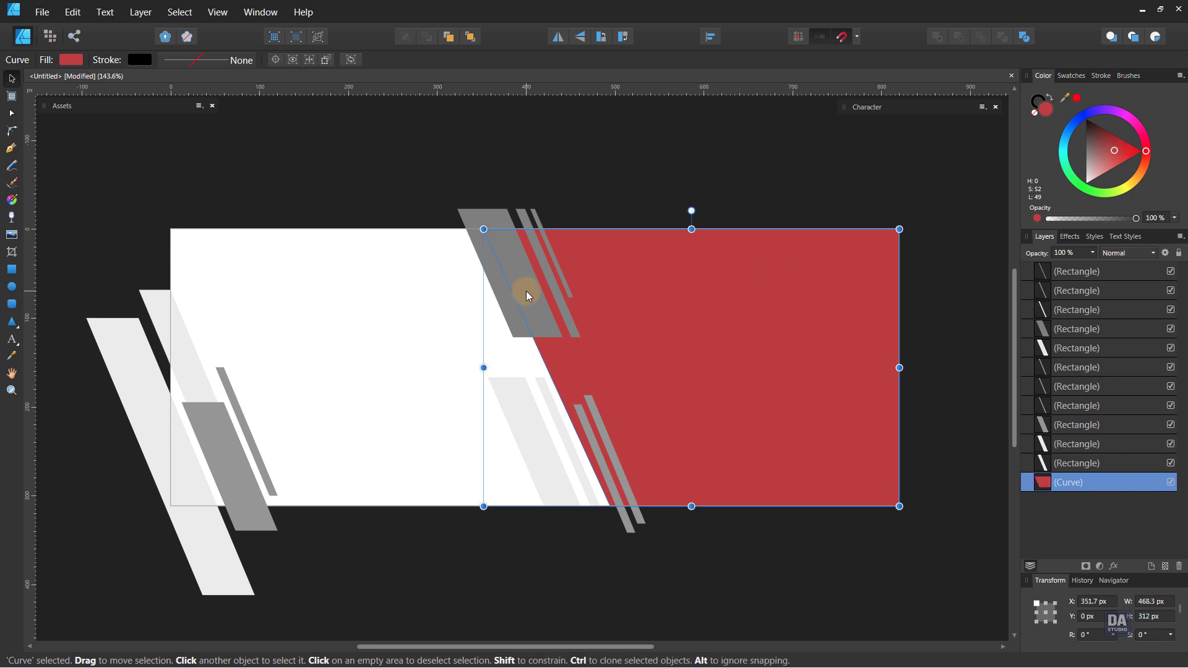
left_click(529, 291)
left_click(557, 284, "shift")
left_click(564, 283, "shift")
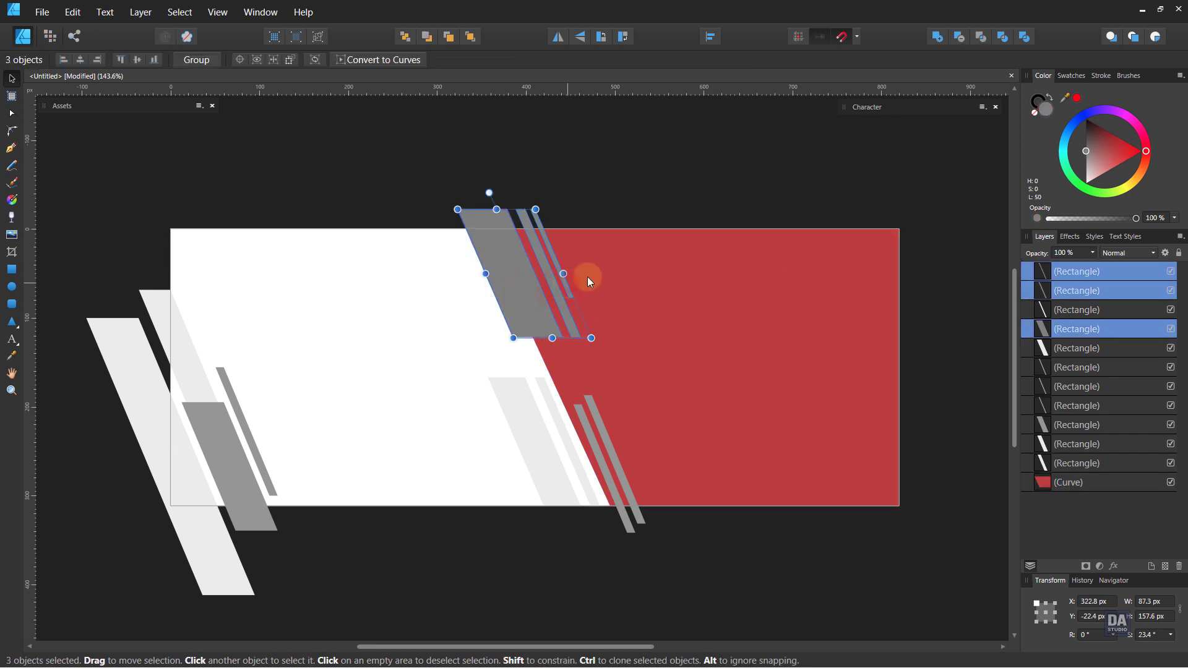
left_click(1141, 182)
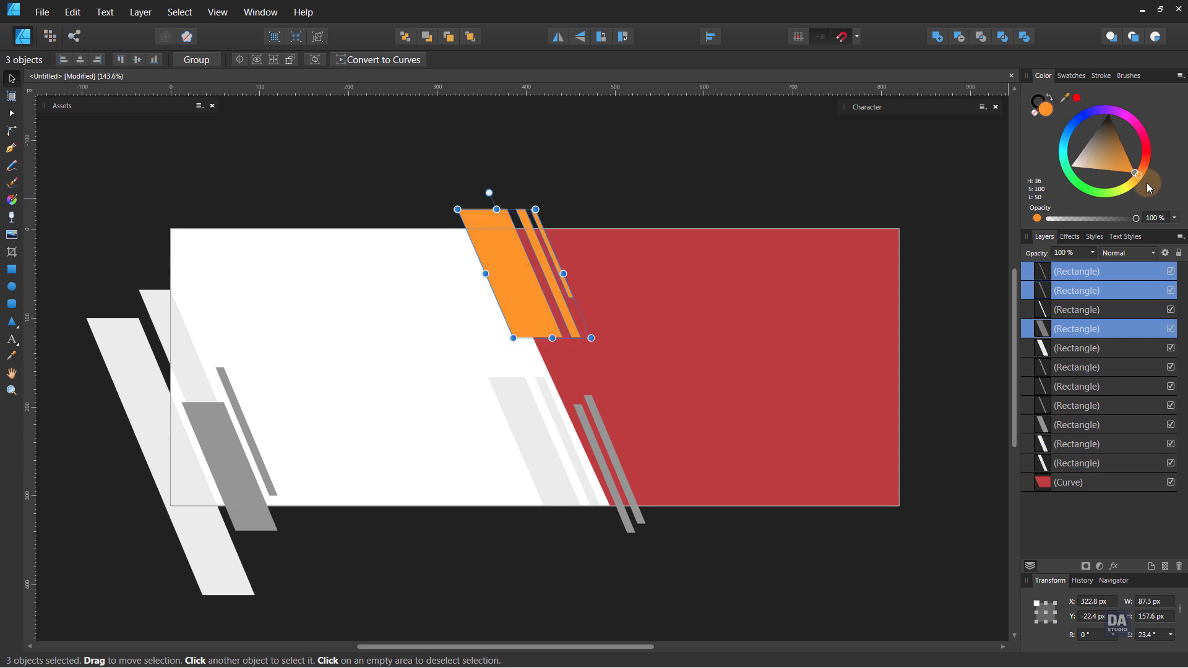
Step: Fill the two thin grey stripes over the red shape's bottom edge with coral (H 17, S 88, L 63)
left_click(641, 507)
left_click(623, 517, "shift")
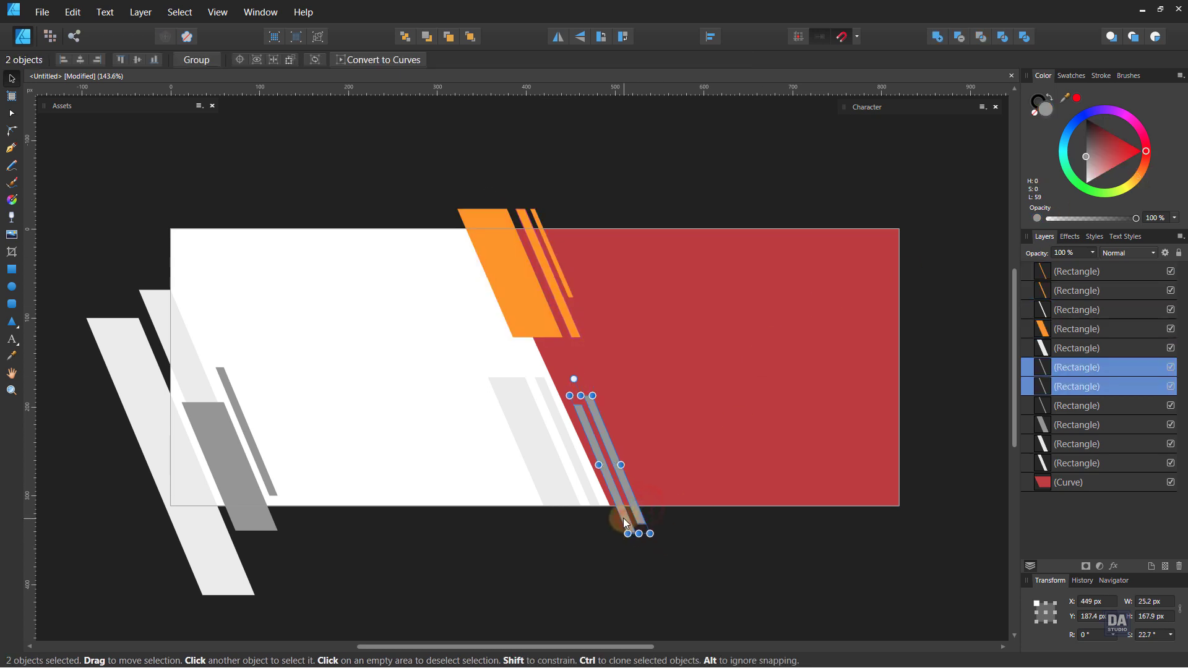
left_click(1143, 174)
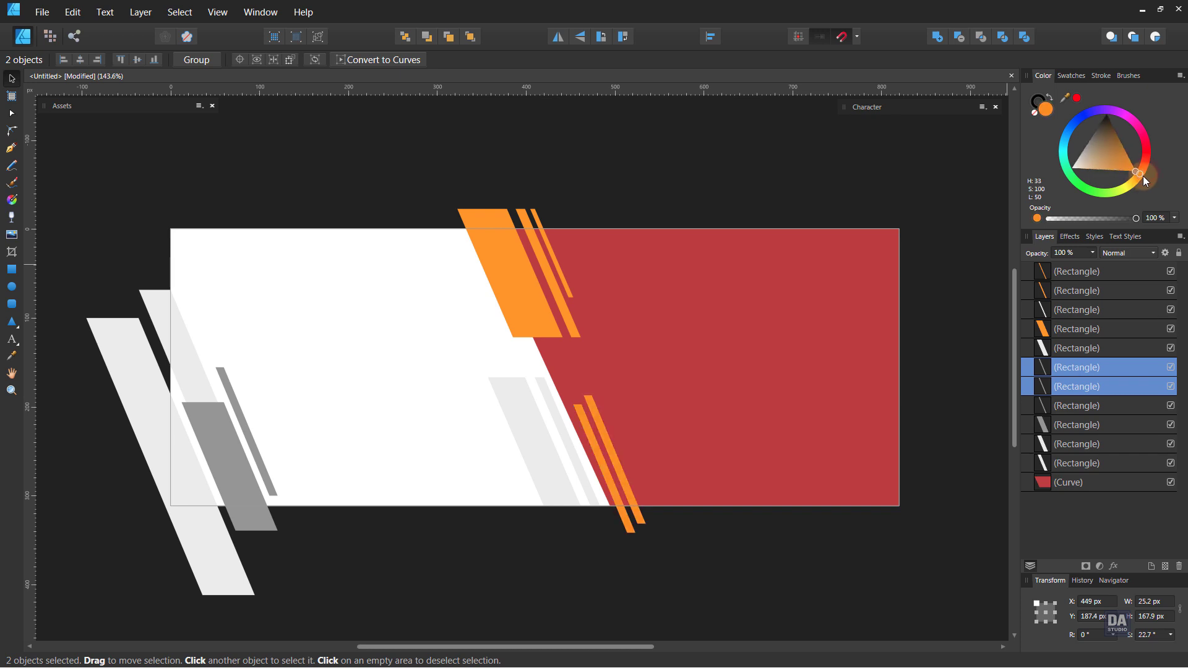
mouse_move(1119, 162)
left_mouse_down()
mouse_move(1131, 177)
mouse_move(1148, 164)
left_mouse_up()
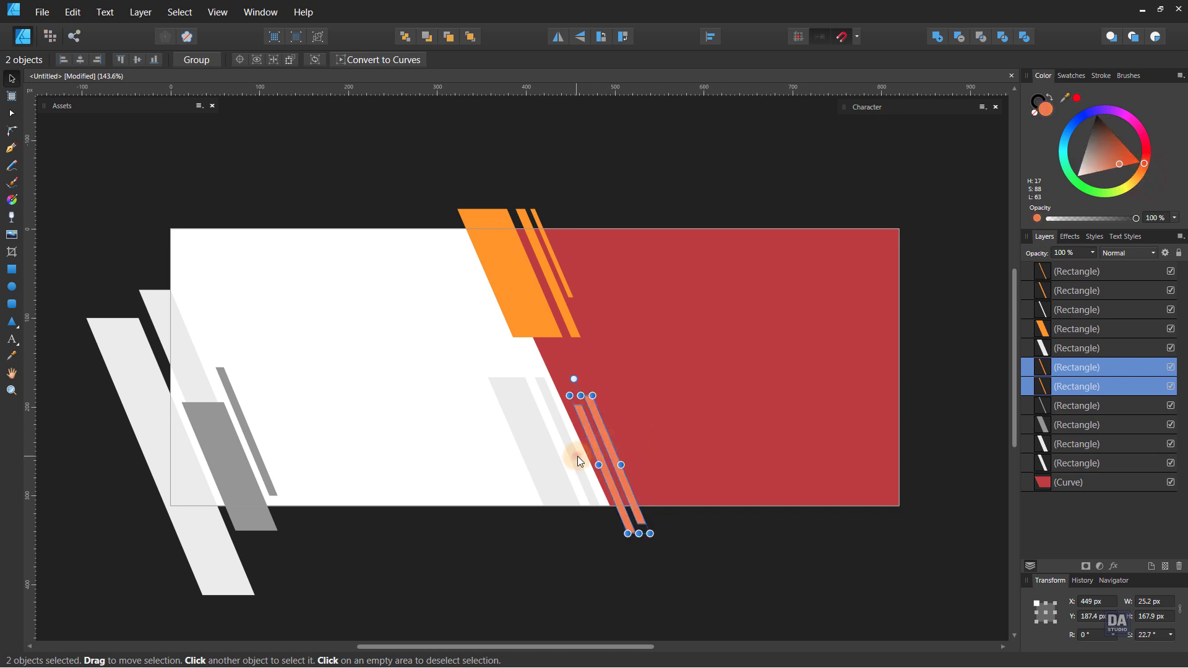
Step: Fill the two light stripes at the canvas's bottom beside the red shape with orange (H 31, S 100, L 58)
left_click(577, 456)
left_click(532, 463, "shift")
left_click(1145, 148)
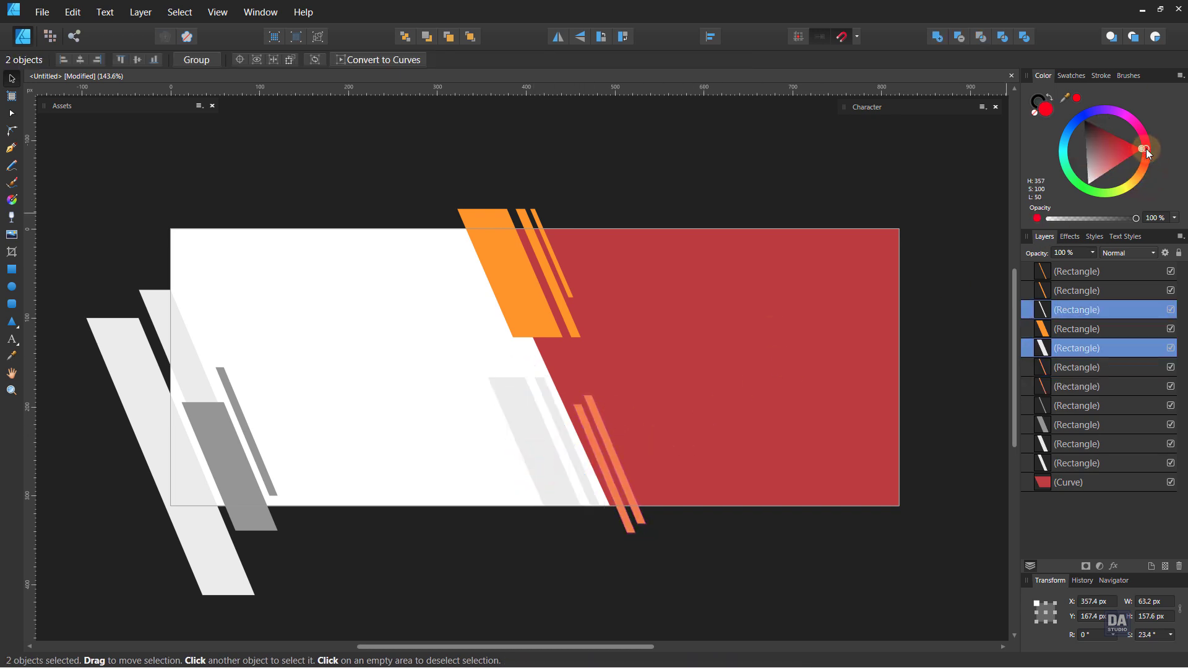
mouse_move(1146, 149)
left_mouse_down()
mouse_move(1139, 175)
mouse_move(1128, 171)
left_mouse_up()
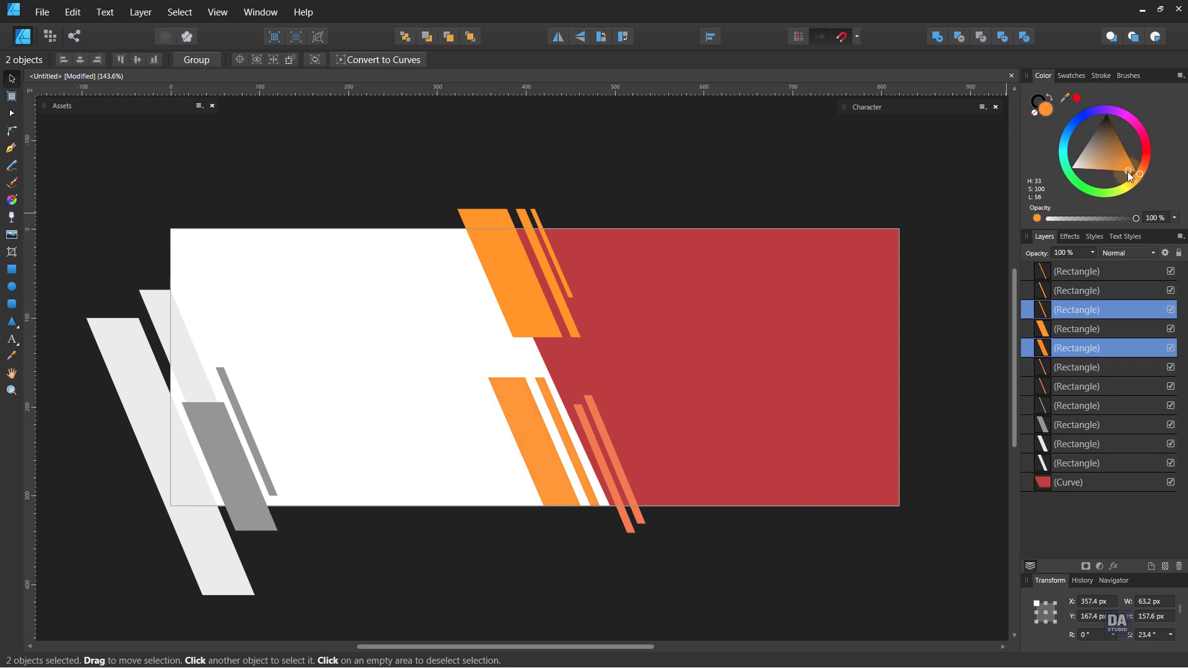
left_click(929, 554)
Step: Fill the upper light stripe at the canvas's left edge with the red sampled from the large shape
left_click_drag(837, 438, 790, 423)
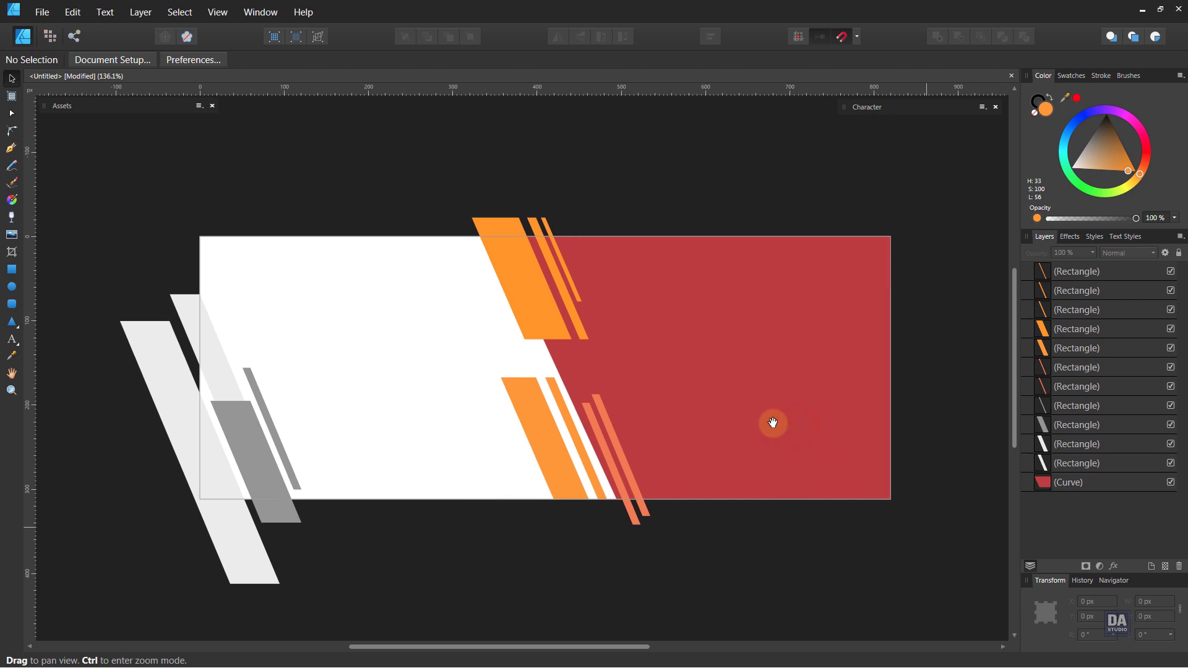
left_click(224, 384)
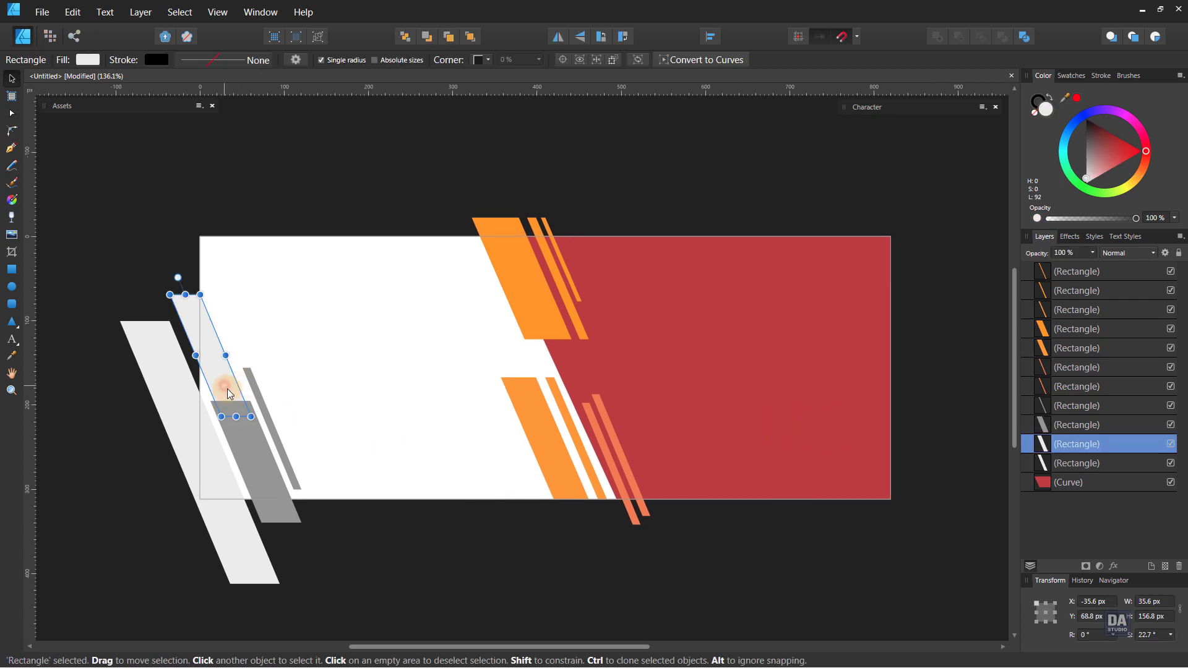
left_click(11, 356)
left_click(584, 383)
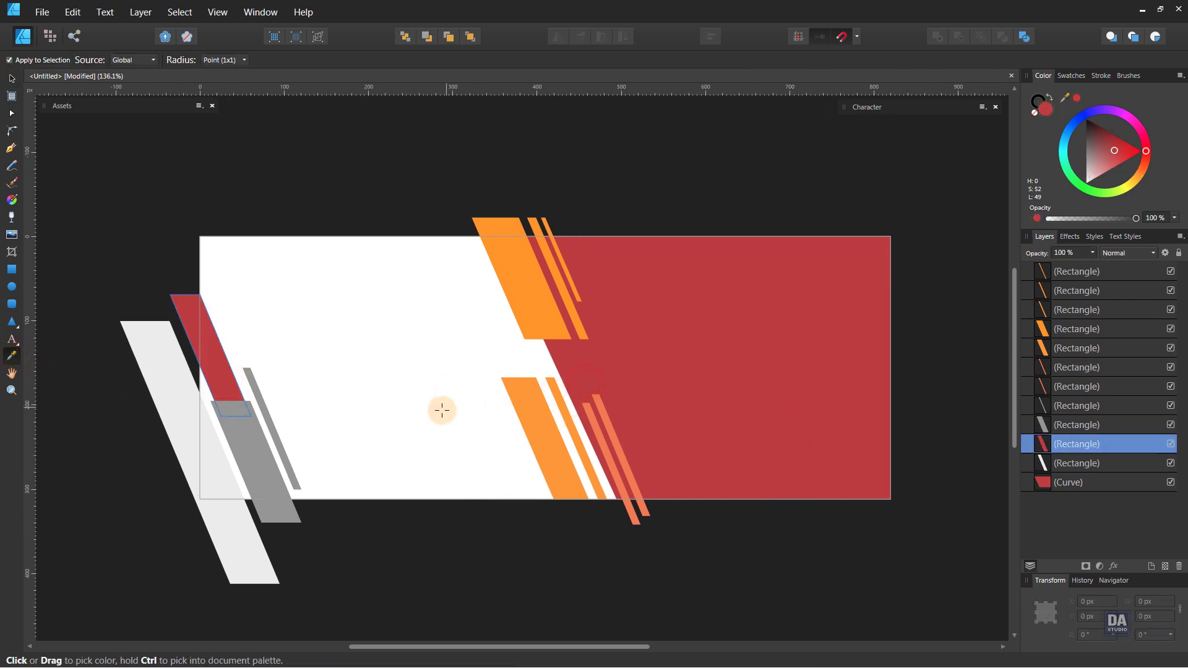
Step: Fill the wide and thin grey stripes near the canvas's left edge with the coral sampled from the stripes over the red shape
left_click(271, 452, "ctrl")
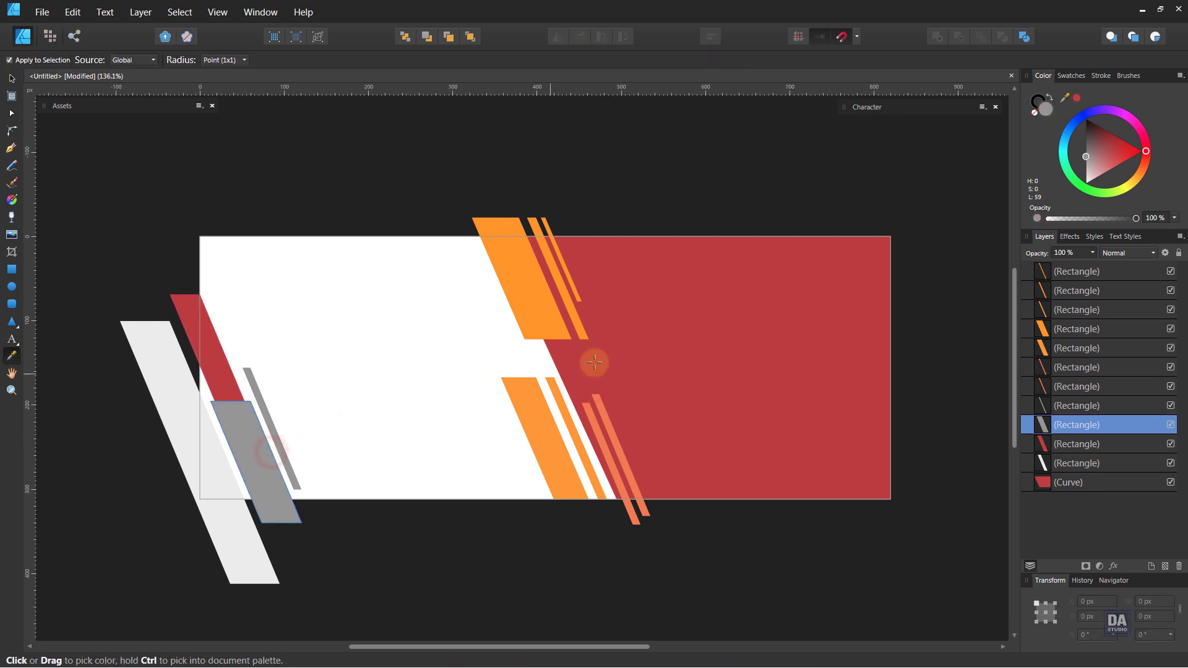
left_click(600, 403)
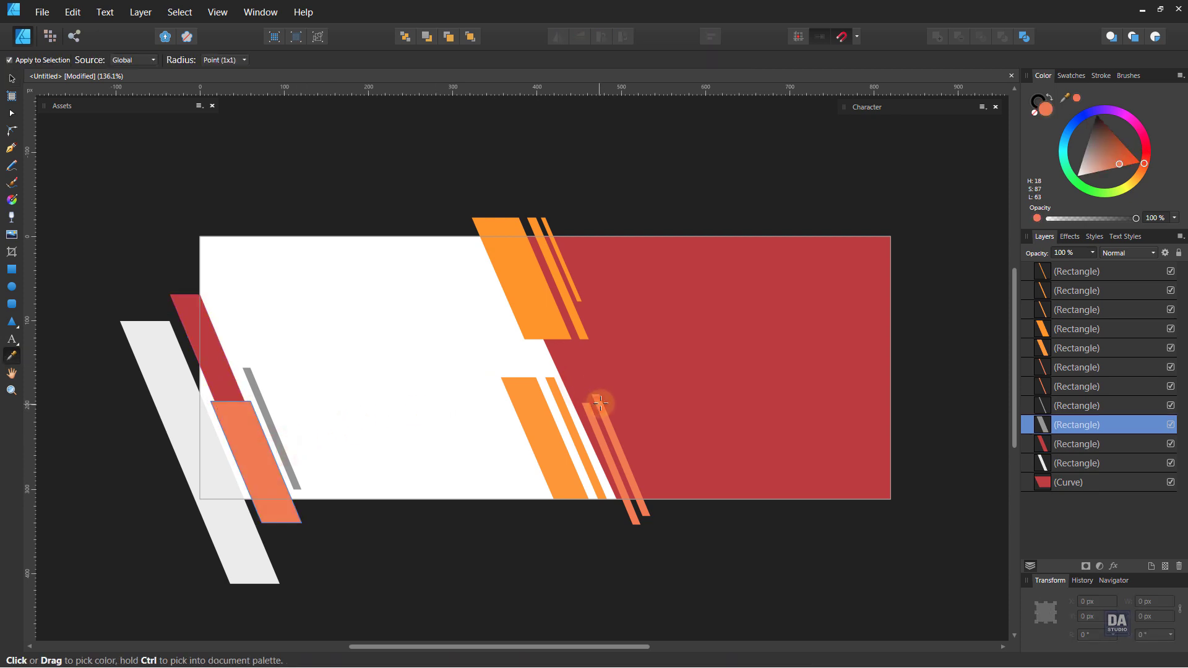
left_click(264, 417, "ctrl")
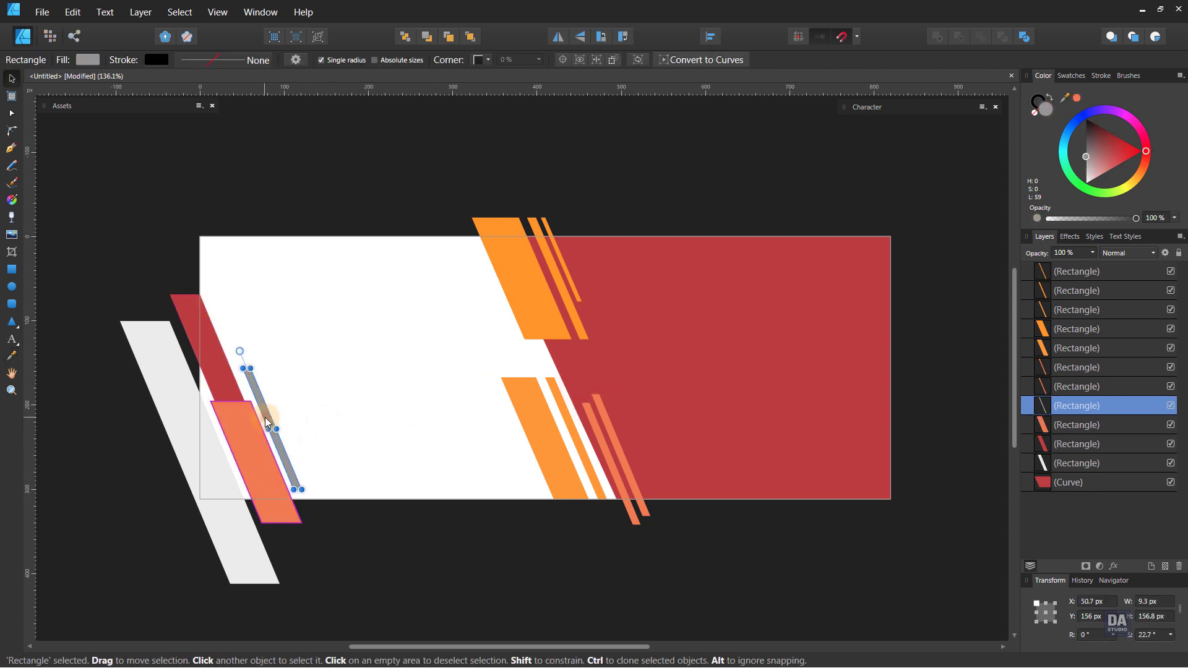
left_click(613, 429)
Step: Fill the large light stripe and the wide coral stripe at the canvas's left edge with orange sampled from the lower middle stripe
left_click(210, 476, "ctrl")
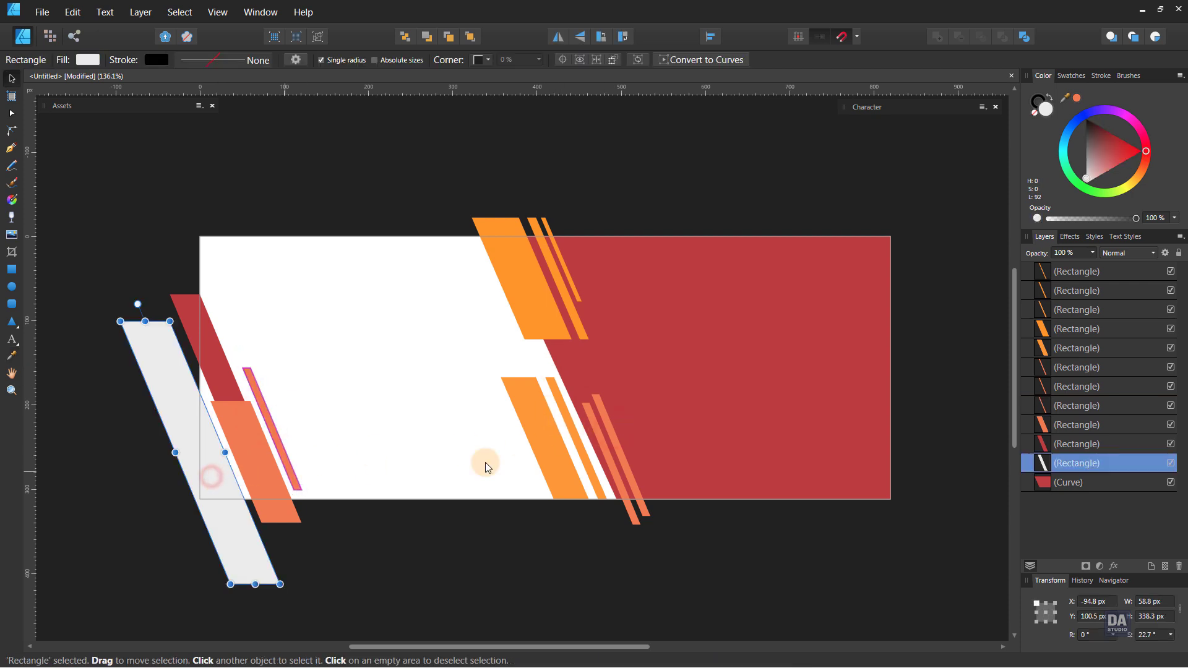
left_click(536, 409)
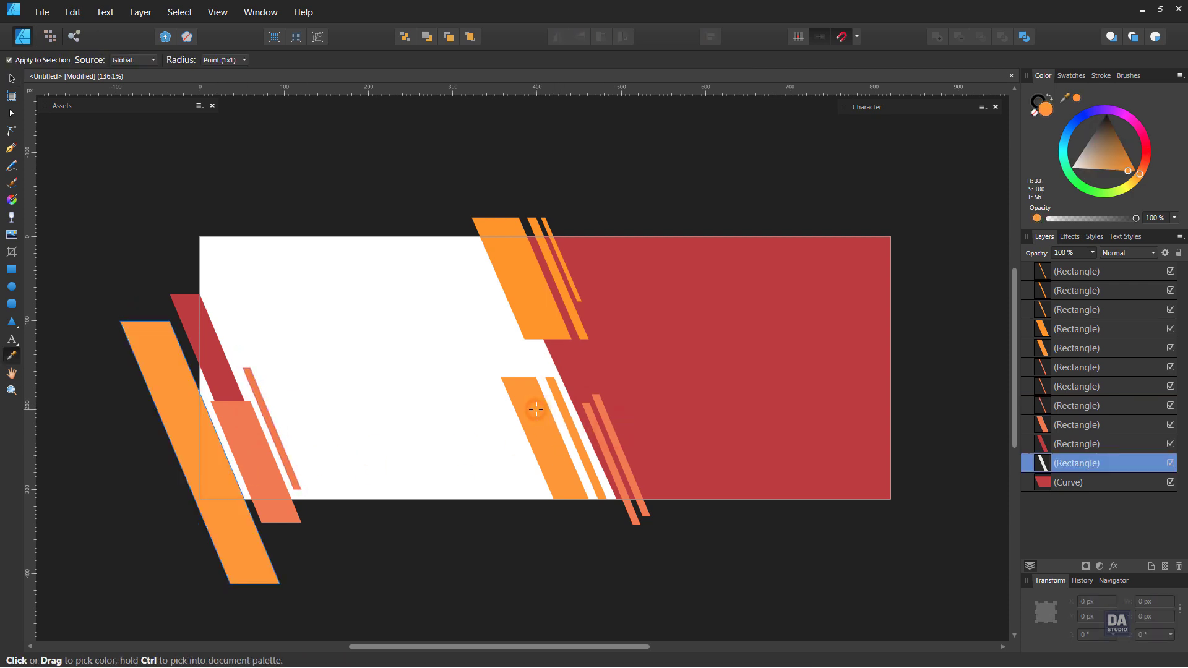
left_click(258, 437, "ctrl")
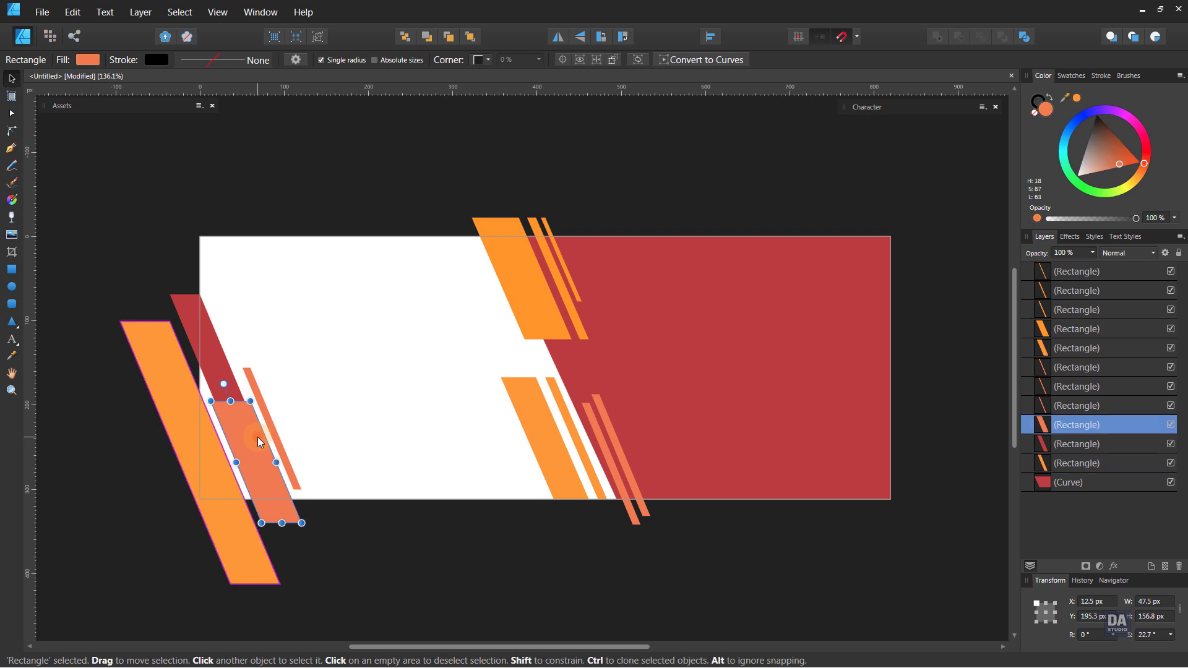
left_click(543, 450)
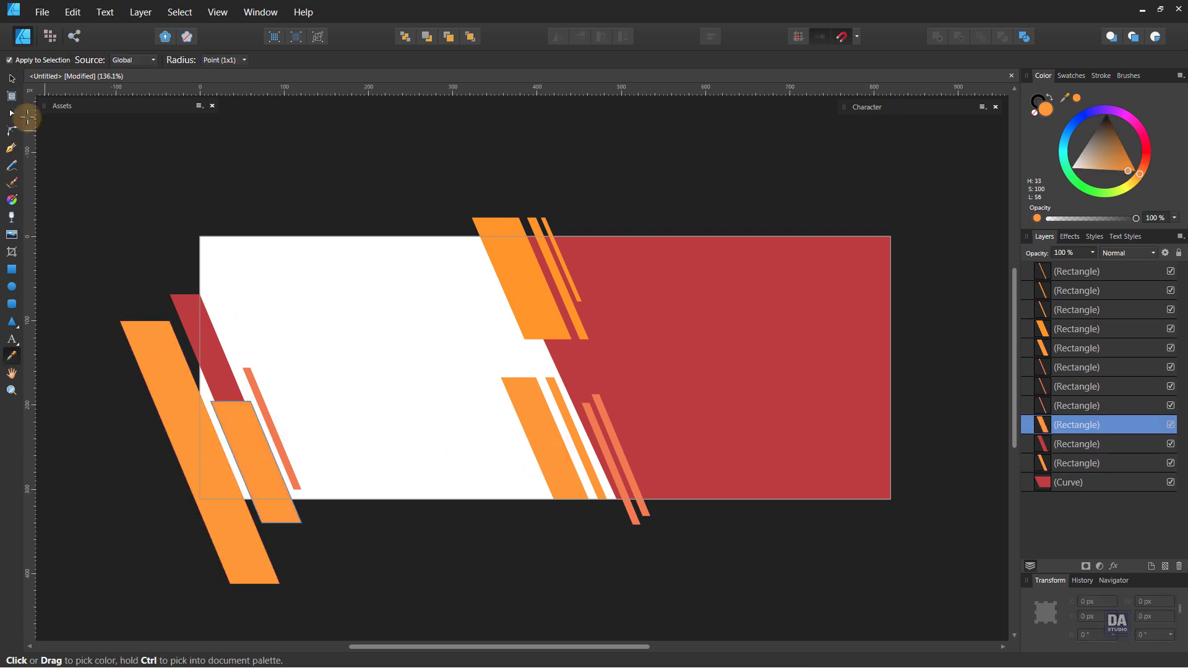
left_click(11, 79)
left_click(279, 202)
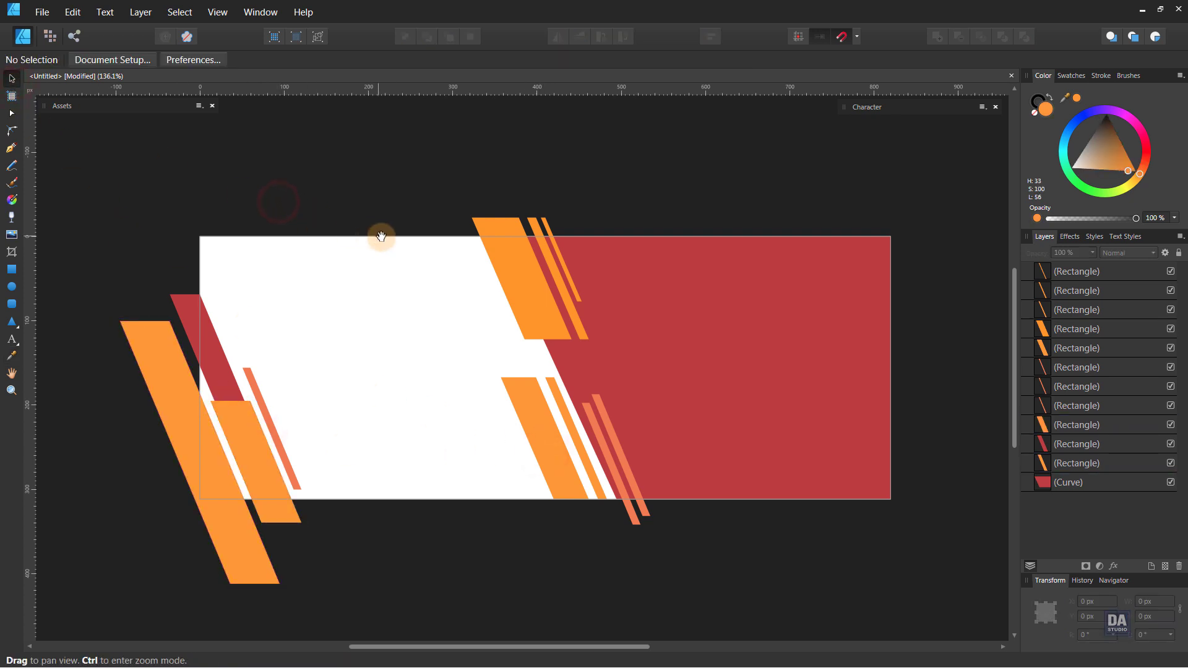
Step: Turn on the Clip to Canvas view mode to hide the artwork outside the banner
left_click_drag(371, 230, 343, 240)
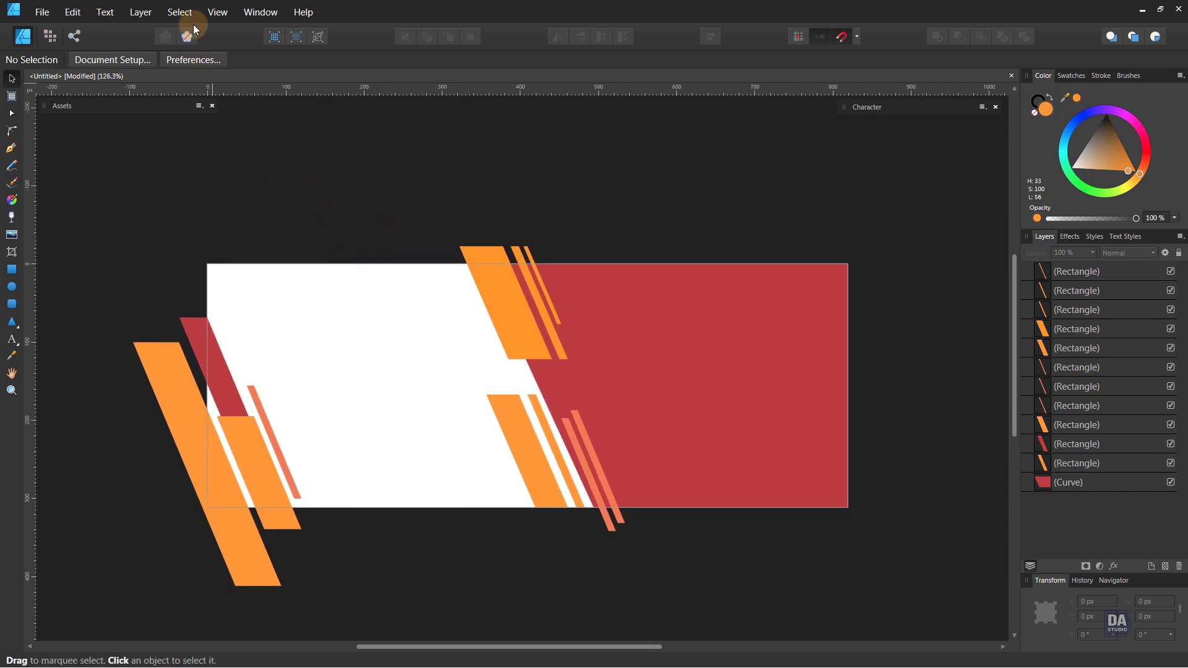
left_click(215, 14)
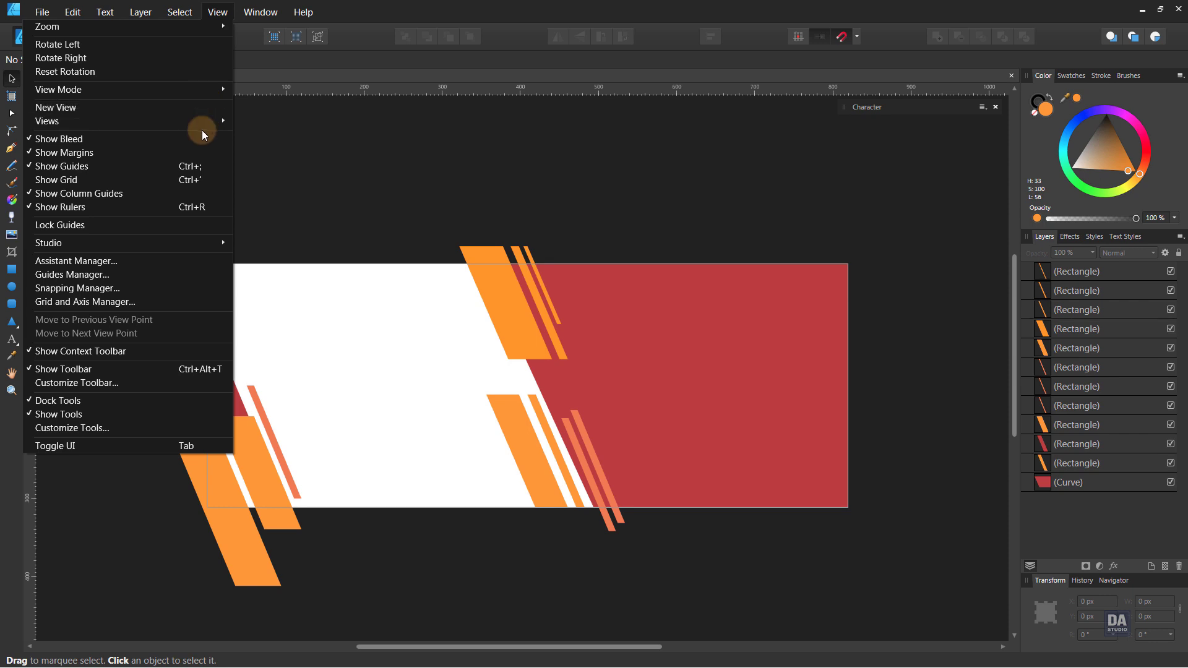
mouse_move(209, 96)
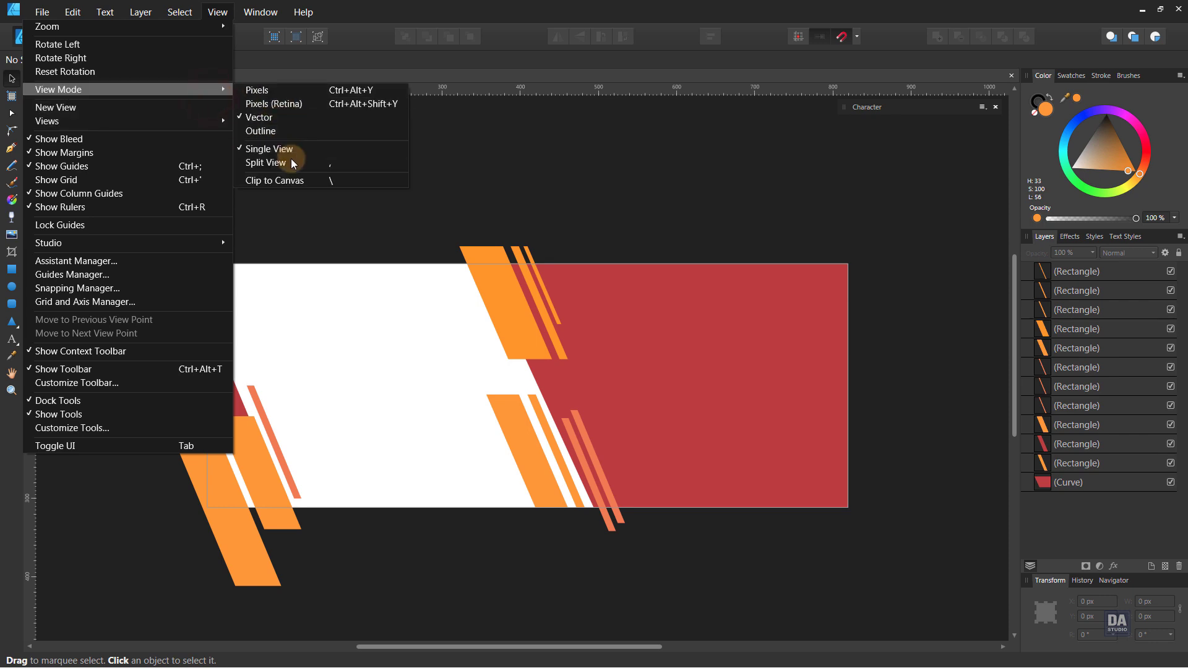
left_click(288, 179)
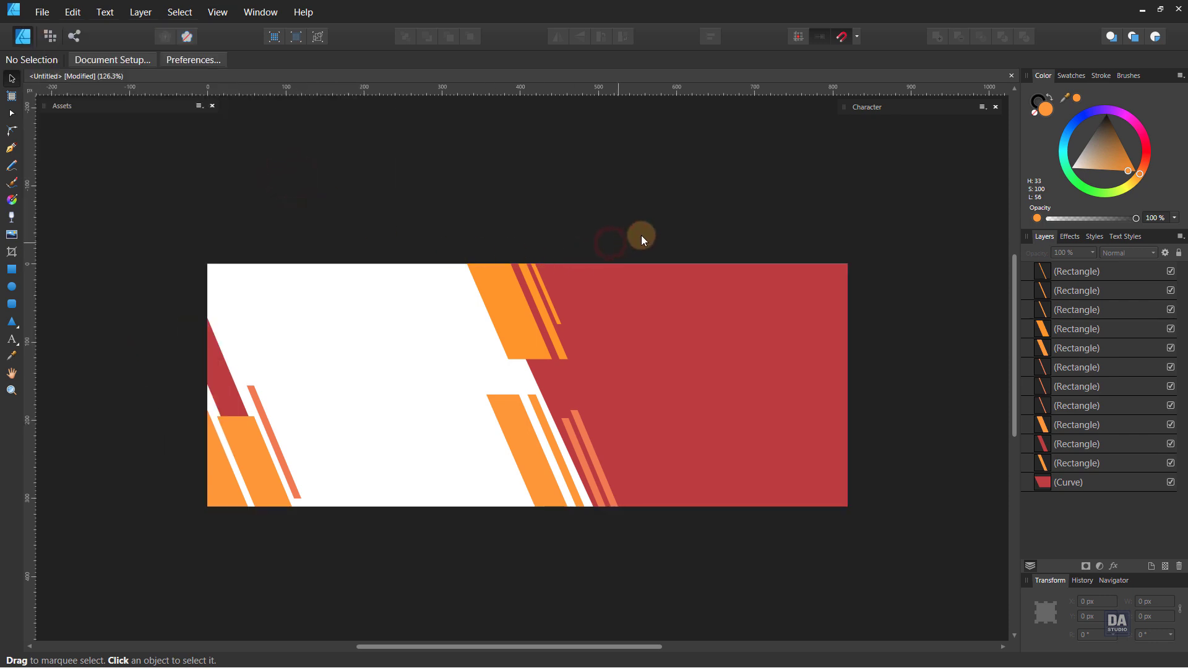
Step: Recolour the thin orange stripe beside the red shape's lower slanted edge with the large shape's red
left_click_drag(597, 228, 628, 224)
left_click_drag(606, 326, 575, 292)
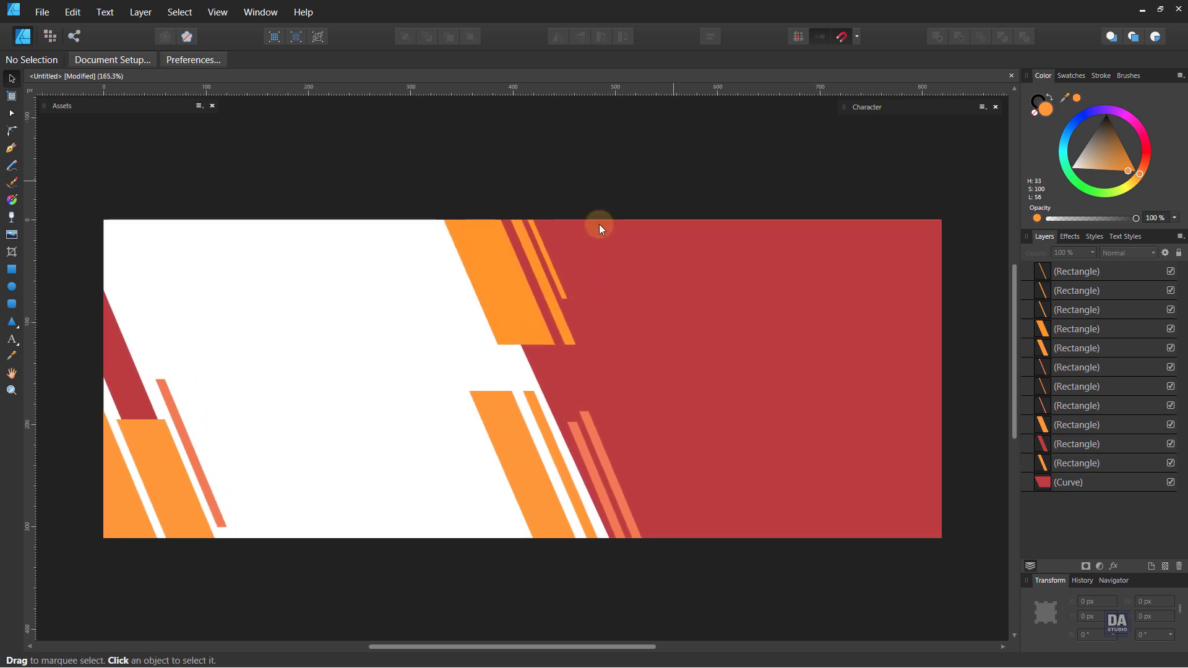
key("ctrl+z")
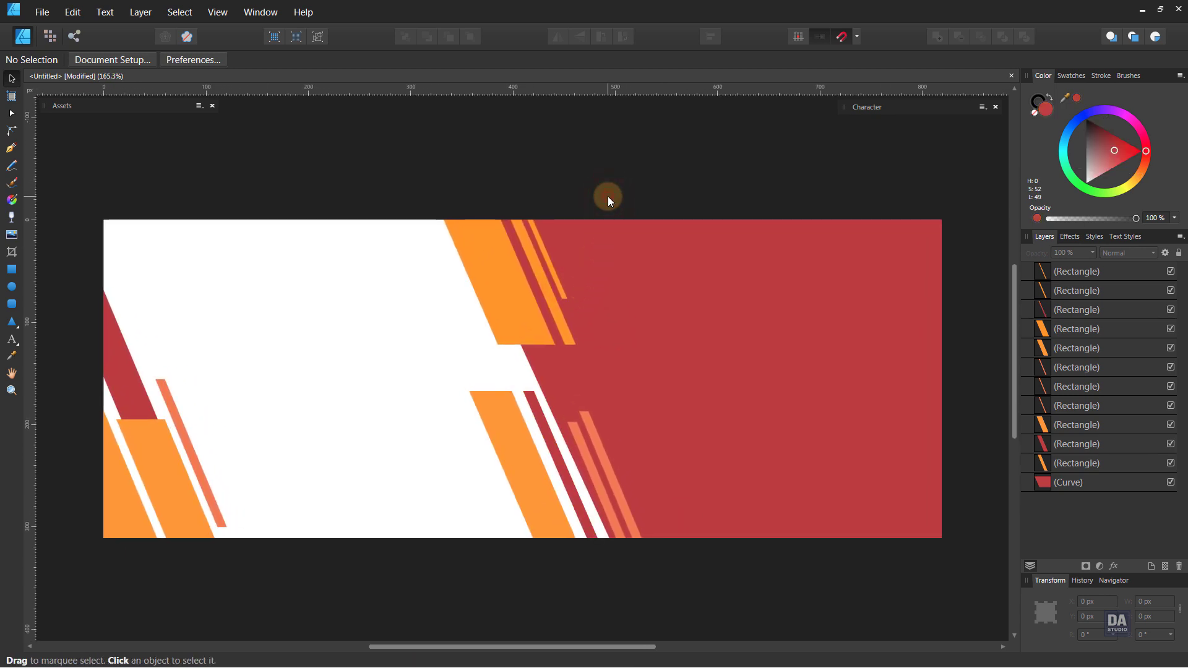
Step: Open the CustomAssets 1 assets and expand the Sample Text category
left_click(62, 107)
left_click_drag(357, 292, 475, 254)
left_click_drag(514, 290, 361, 261)
left_click_drag(422, 284, 422, 302)
left_click_drag(388, 300, 404, 298)
left_click_drag(462, 330, 441, 330)
left_click(43, 139)
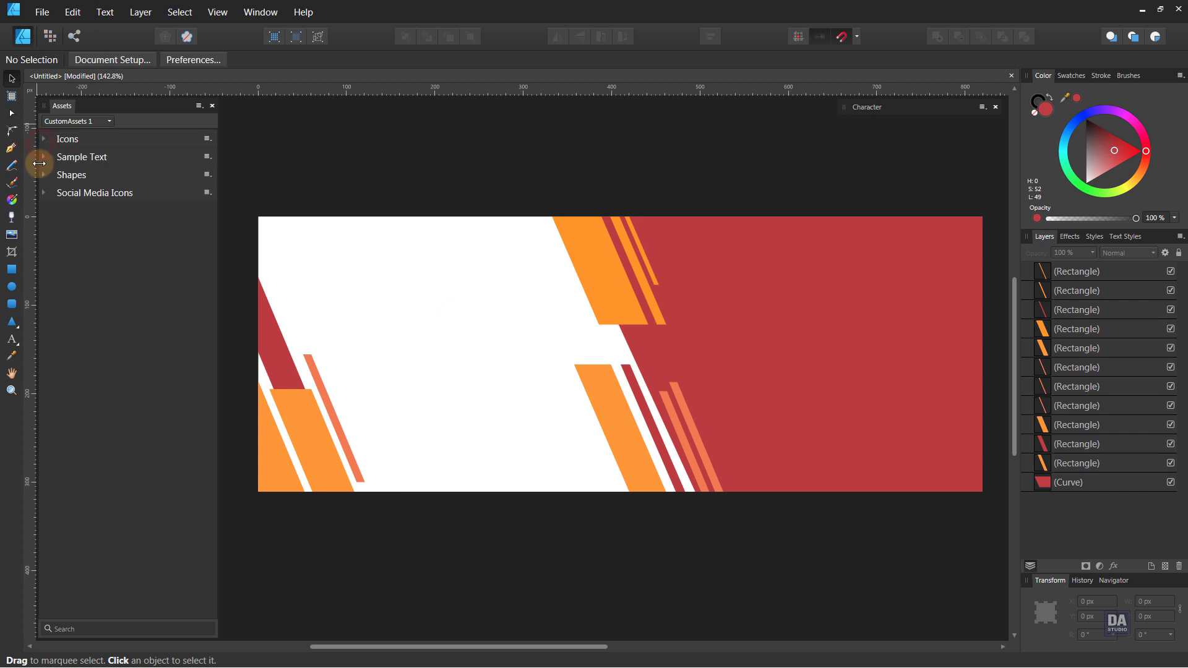
left_click(44, 160)
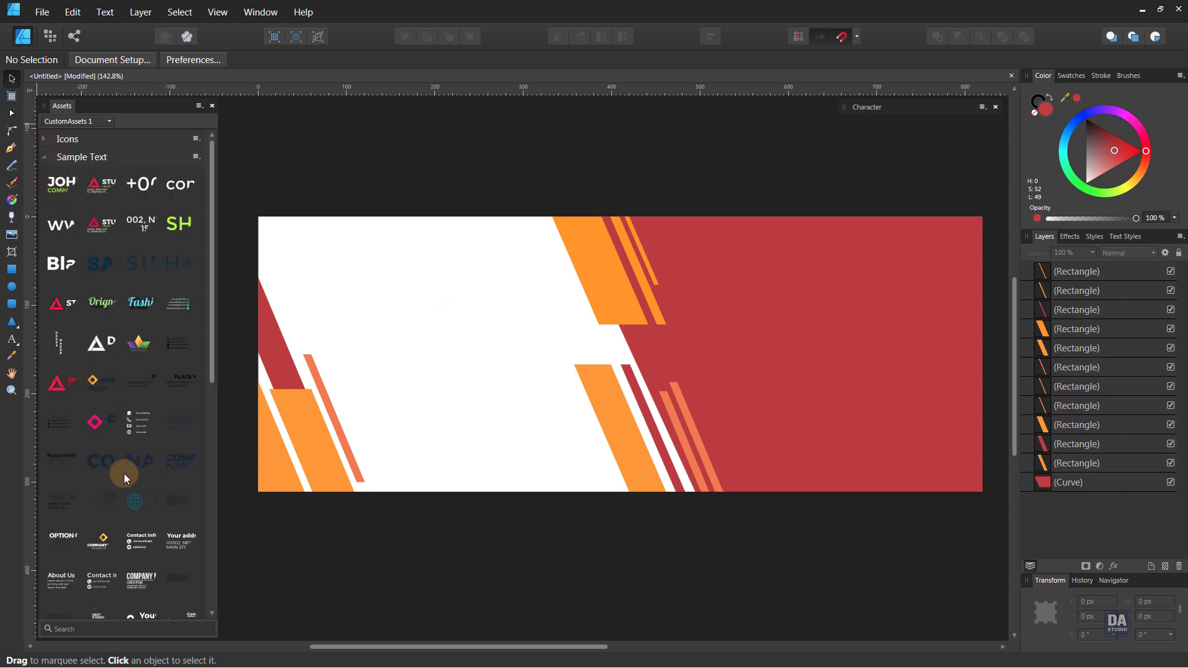
Step: Place the white "COMPANY NAME" text block from the sample text assets on the banner, about 479 px wide
scroll(98, 385, "down", 3)
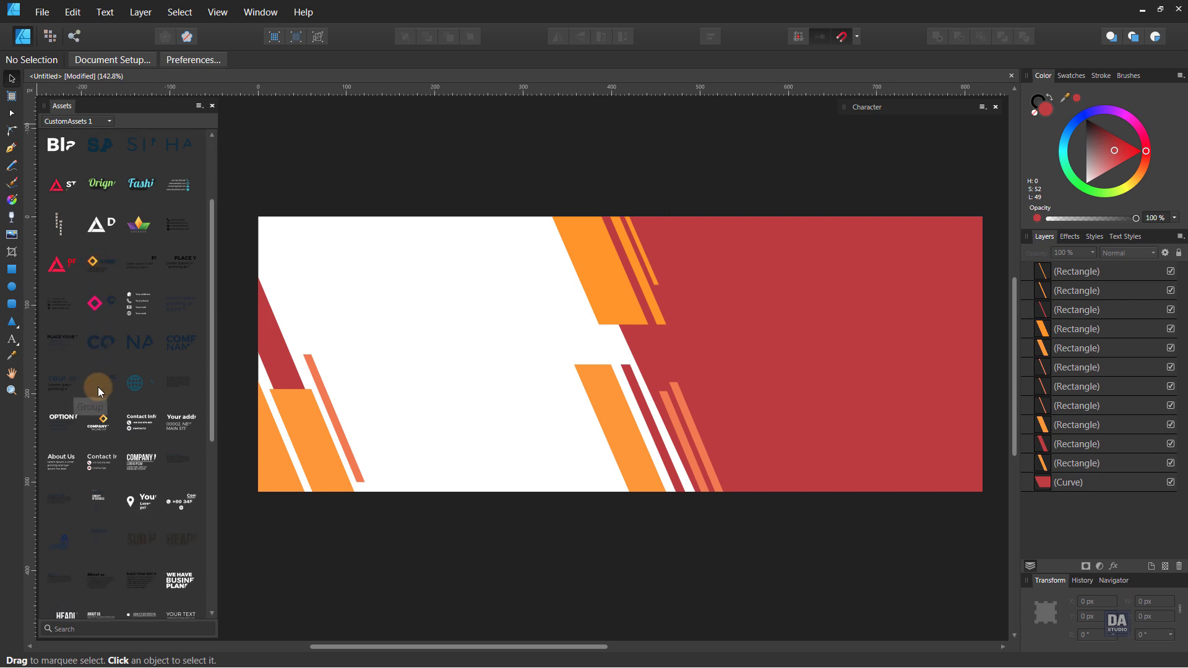
left_click_drag(399, 340, 425, 323)
left_click_drag(903, 495, 375, 297)
left_click_drag(303, 283, 688, 378)
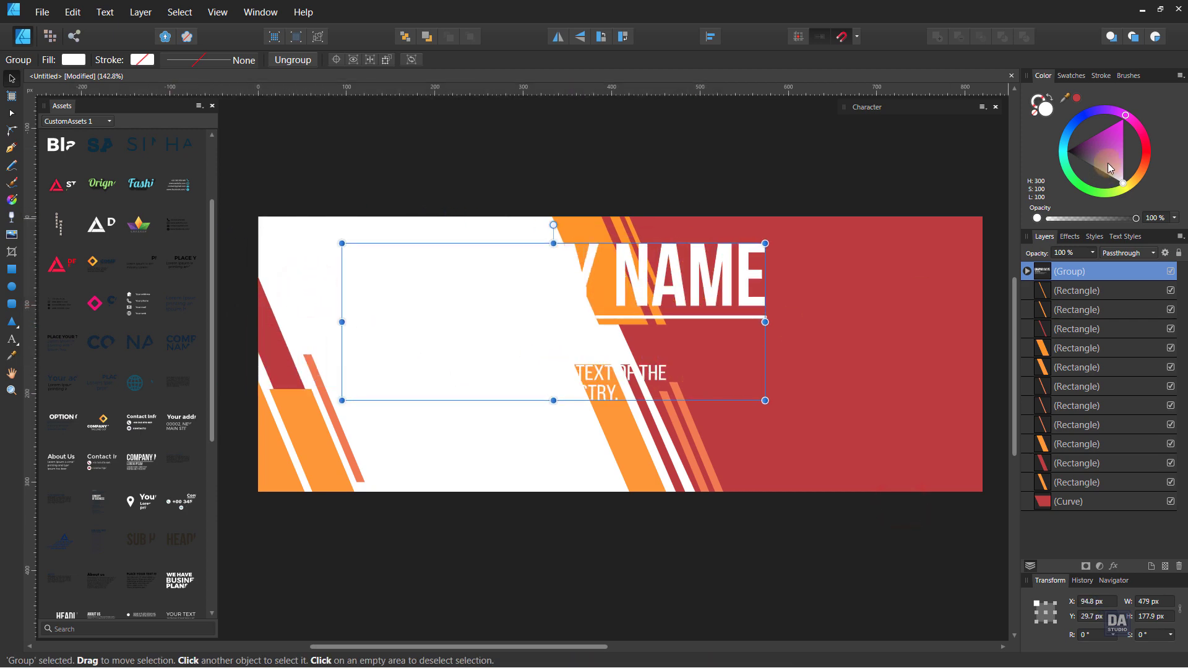
Step: Colour the company text block black, scale it to about 225 × 84 px and position it in the white area's upper part
left_click_drag(1107, 162, 1004, 155)
left_click_drag(762, 401, 531, 337)
left_click_drag(453, 284, 431, 294)
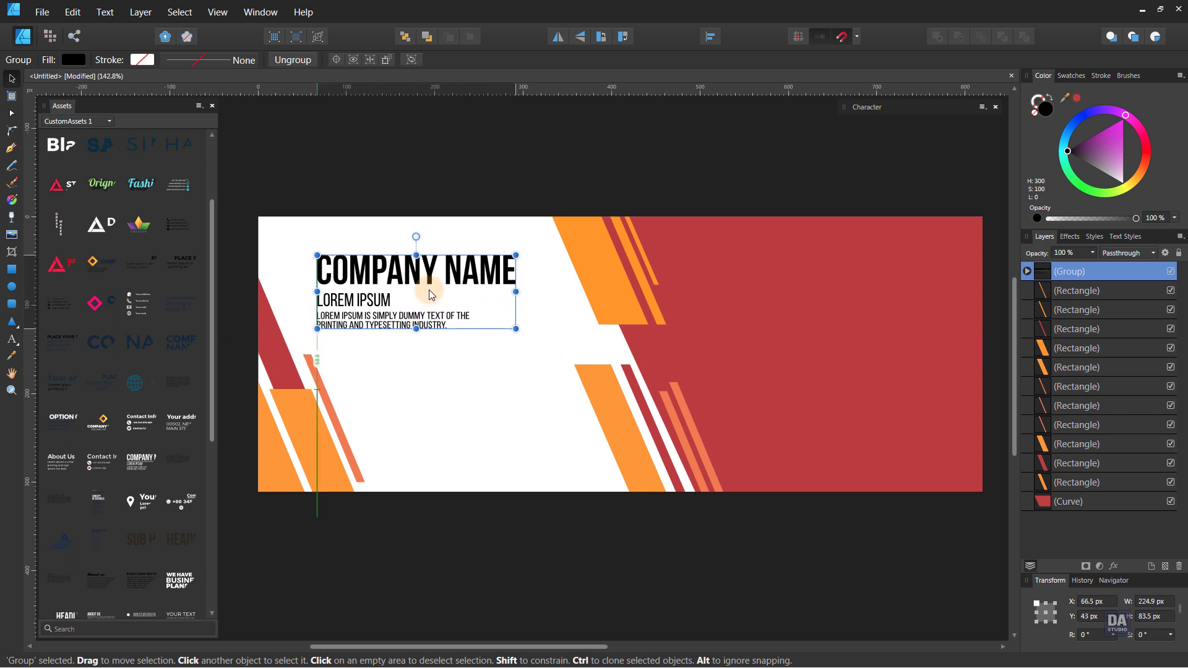
left_click(440, 394)
Step: Move the large red shape and its seven adjacent stripes slightly right, and nudge the company text block right and down
left_click_drag(646, 385, 563, 334)
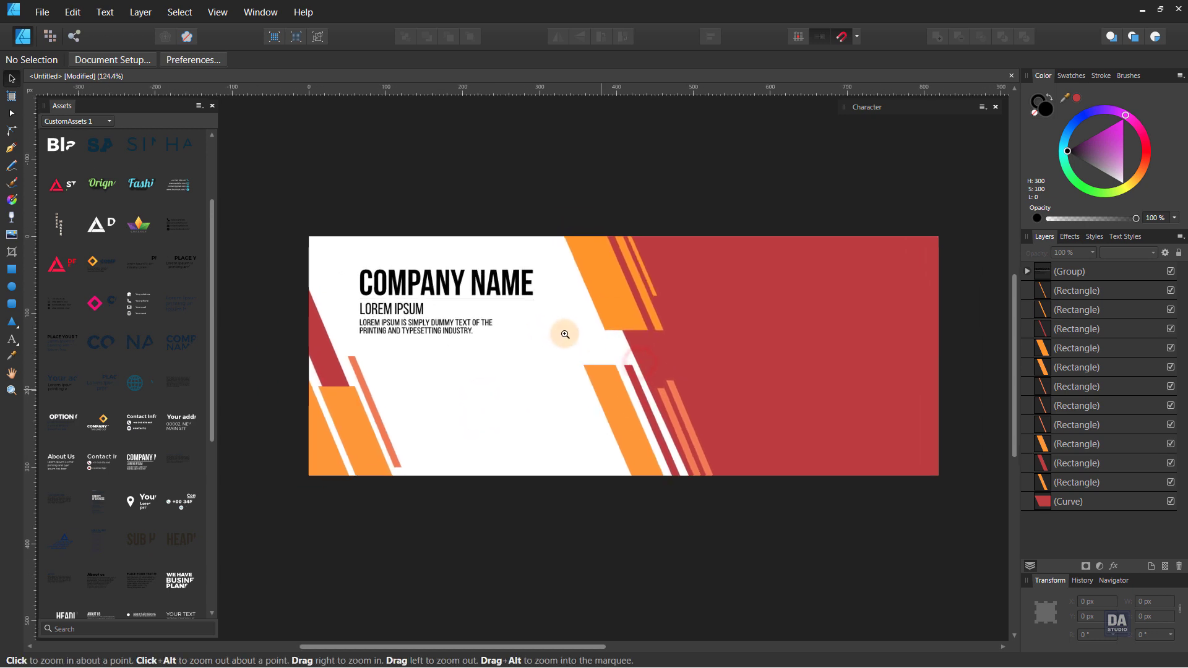
left_click_drag(697, 366, 639, 365)
left_click_drag(485, 196, 884, 536)
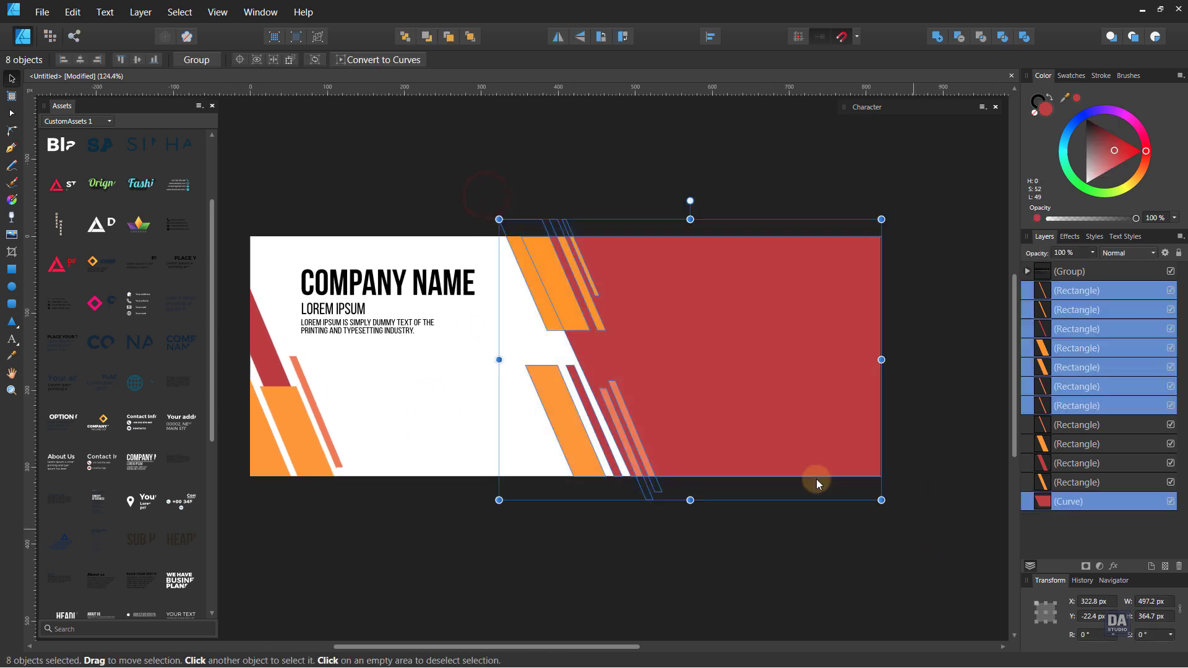
left_click_drag(674, 417, 703, 417)
left_click(411, 379)
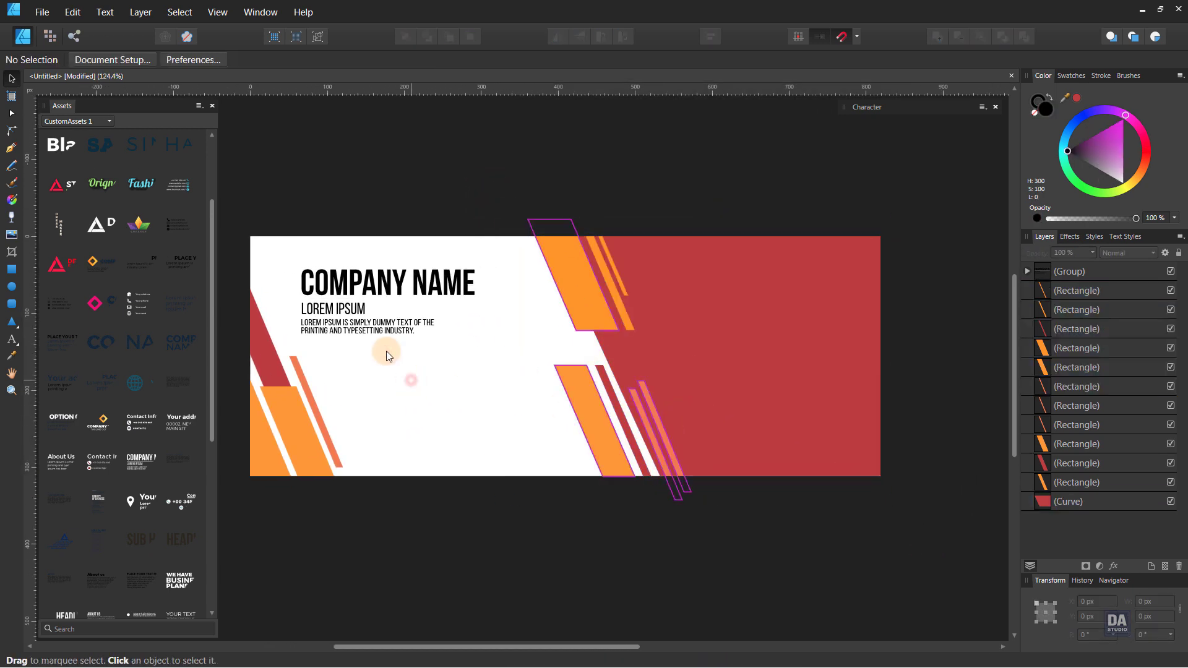
mouse_move(349, 313)
left_mouse_down()
mouse_move(375, 324)
mouse_move(360, 327)
left_mouse_up()
left_click(388, 407)
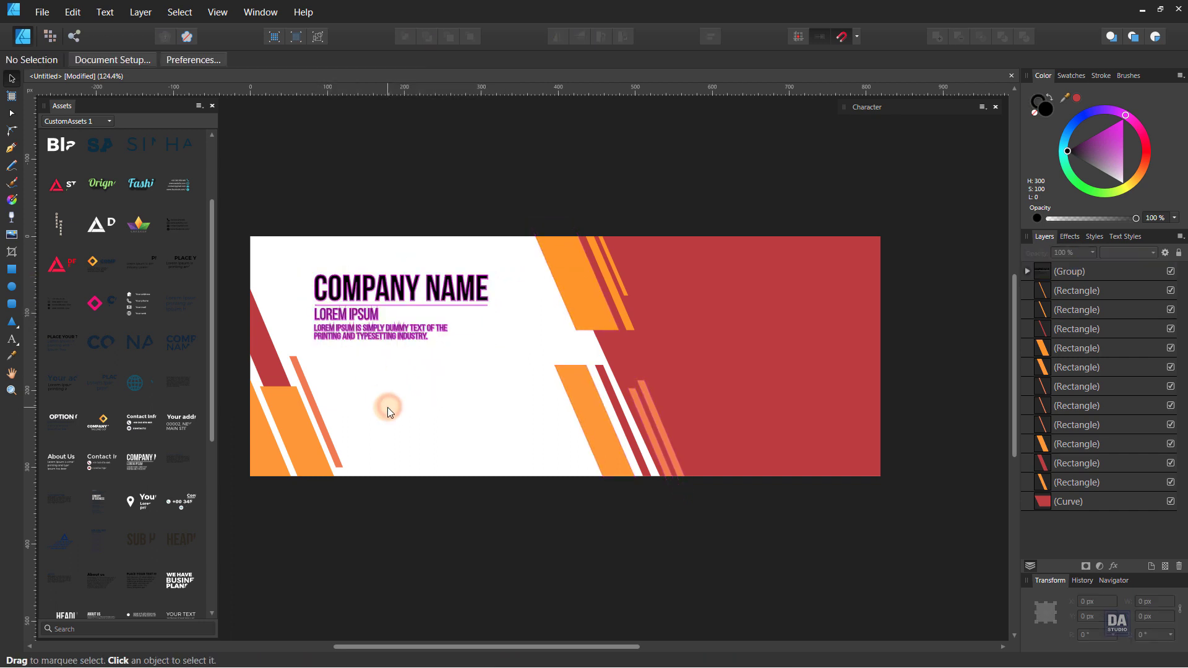
Step: Move the four slanted stripes at the canvas's left edge slightly further left
scroll(409, 395, "left", 2)
left_click_drag(451, 547, 243, 257)
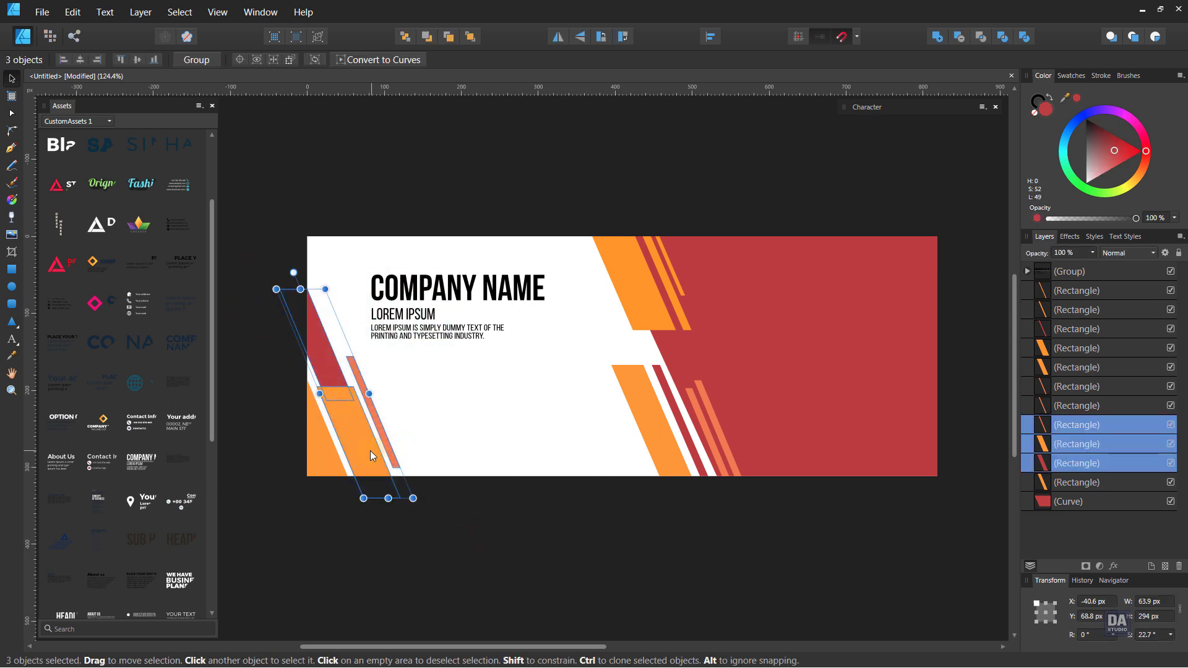
left_click(322, 459, "shift")
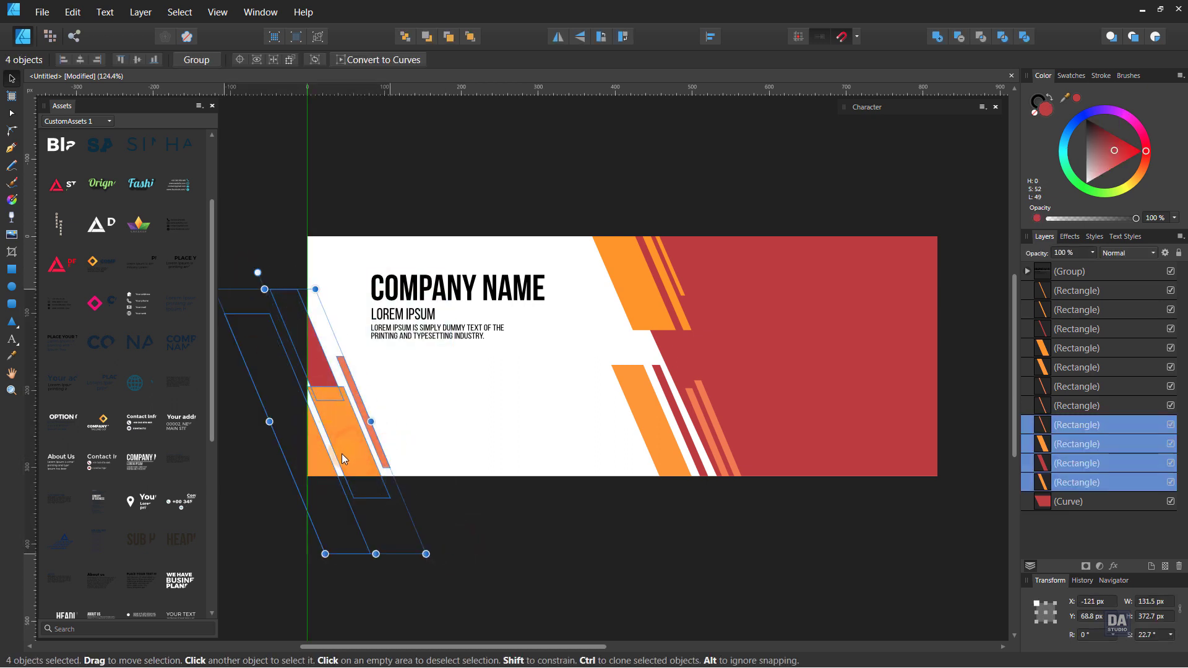
left_click(523, 494)
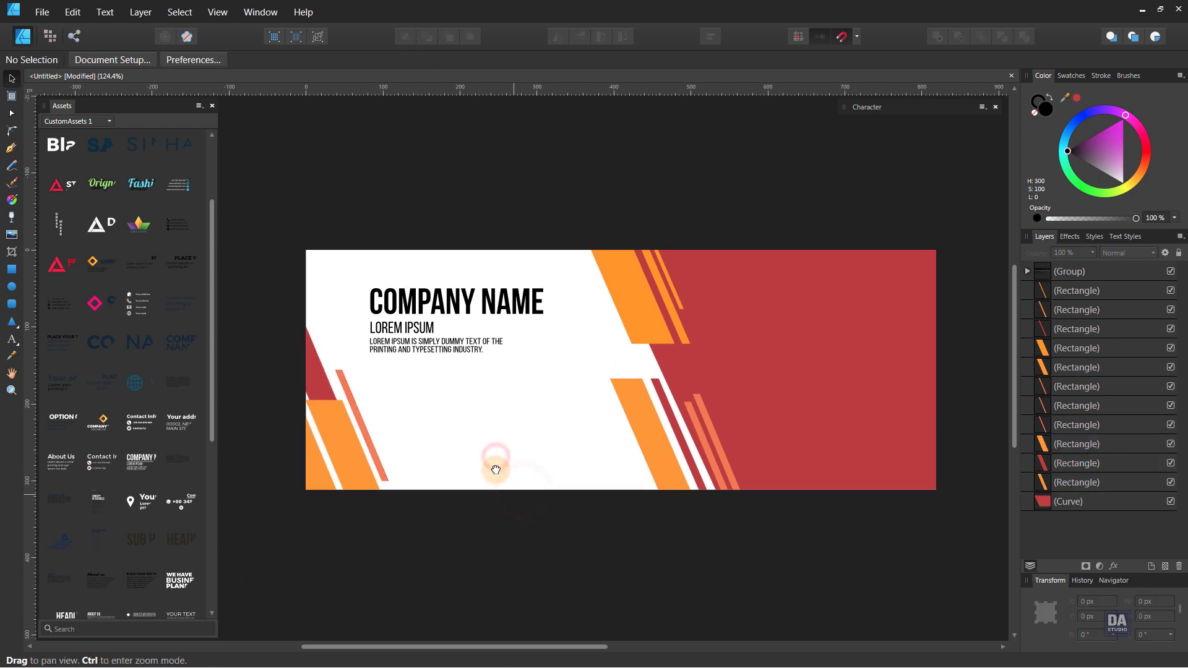
Step: Scale the company text block to about 205 × 76 px and position it at about X 81.9 px, Y 52.3 px
left_click(454, 352)
left_click_drag(543, 353, 527, 346)
left_click_drag(429, 333, 420, 333)
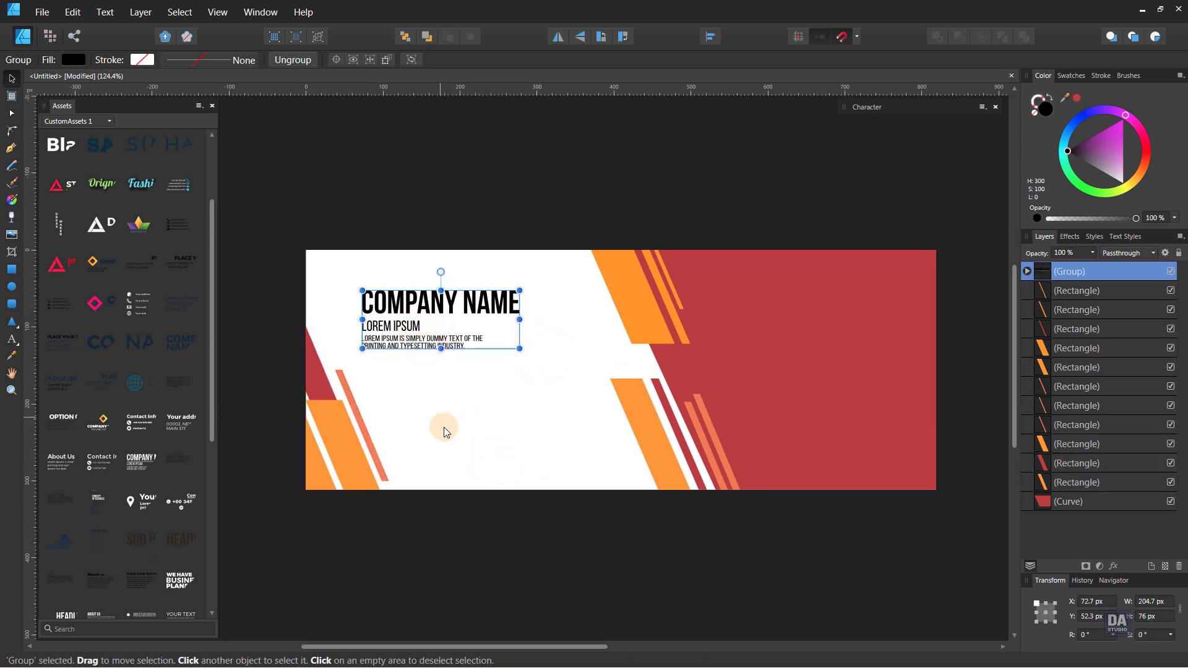
left_click(444, 427)
left_click_drag(487, 430, 482, 426)
left_click_drag(424, 344, 431, 344)
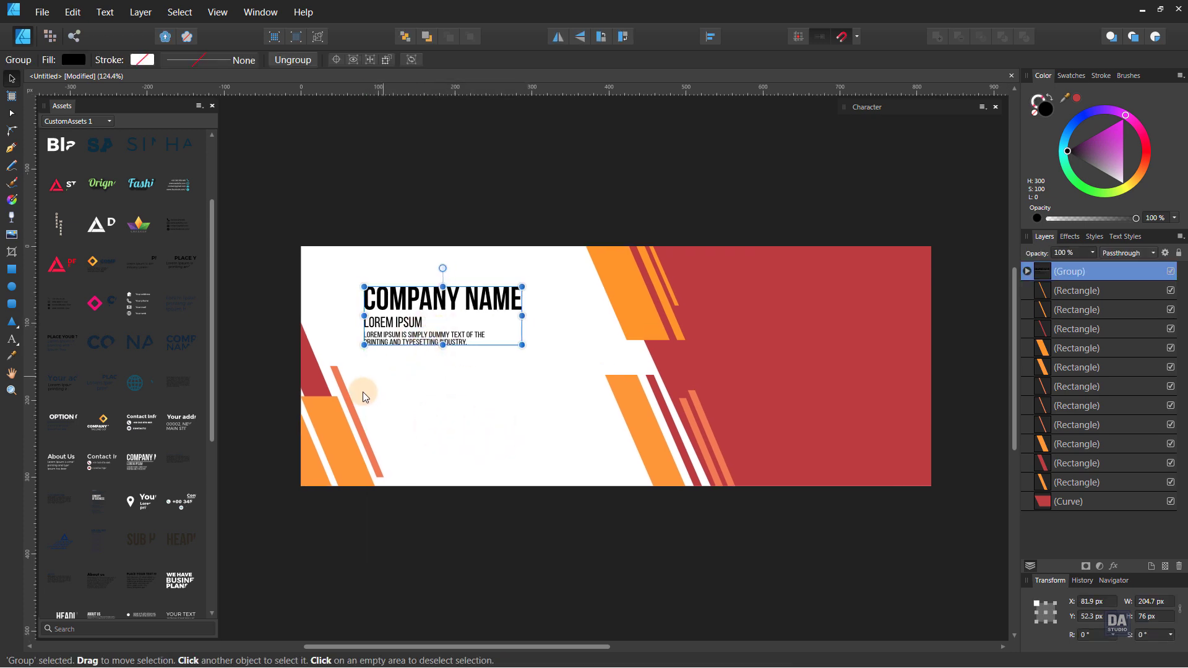
Step: Place the "About us" text asset below the company text, about 267 px wide and aligned with its left edge
scroll(182, 510, "down", 2)
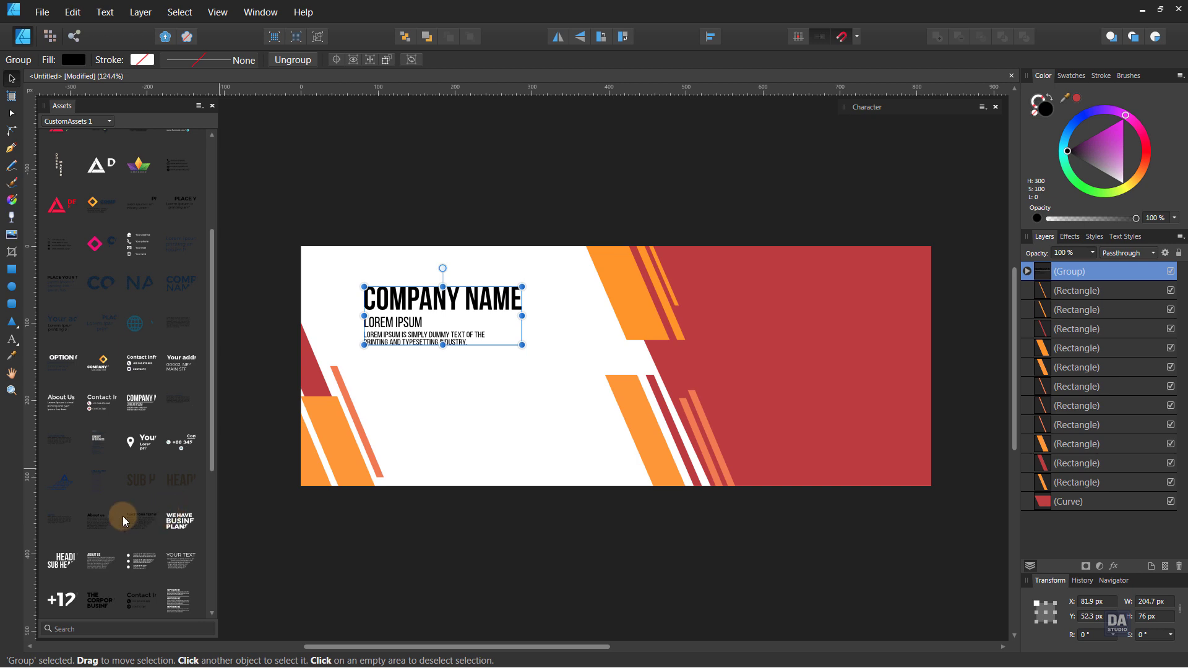
scroll(125, 513, "down", 2)
scroll(119, 481, "down", 3)
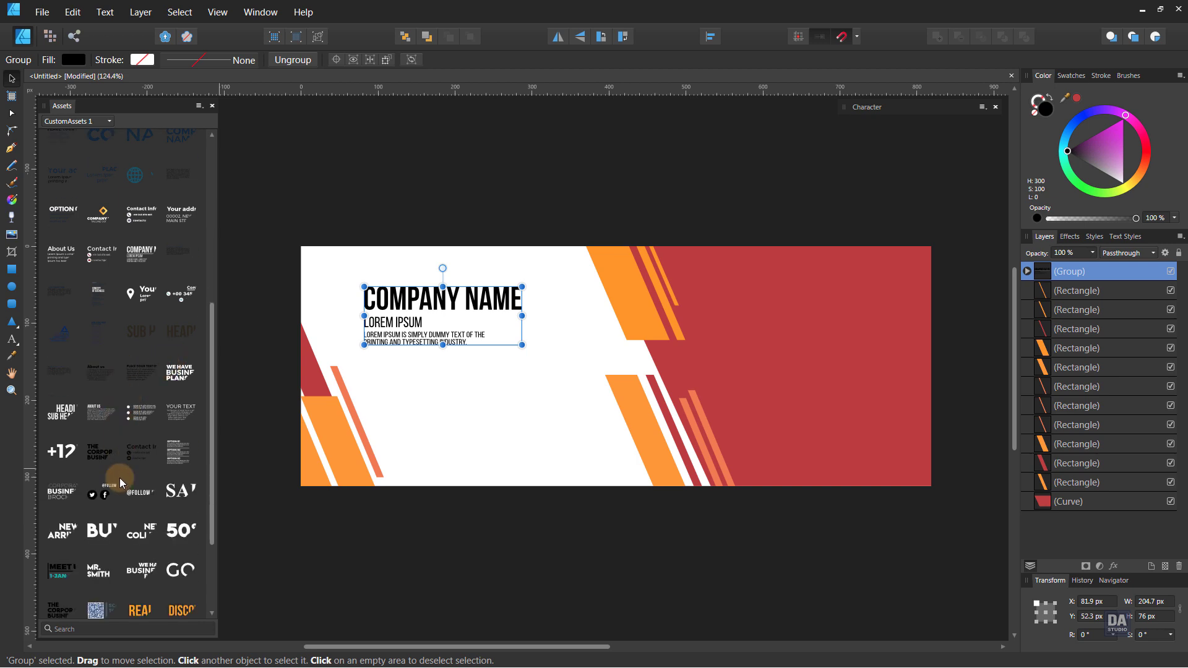
scroll(122, 482, "down", 3)
scroll(121, 480, "up", 5)
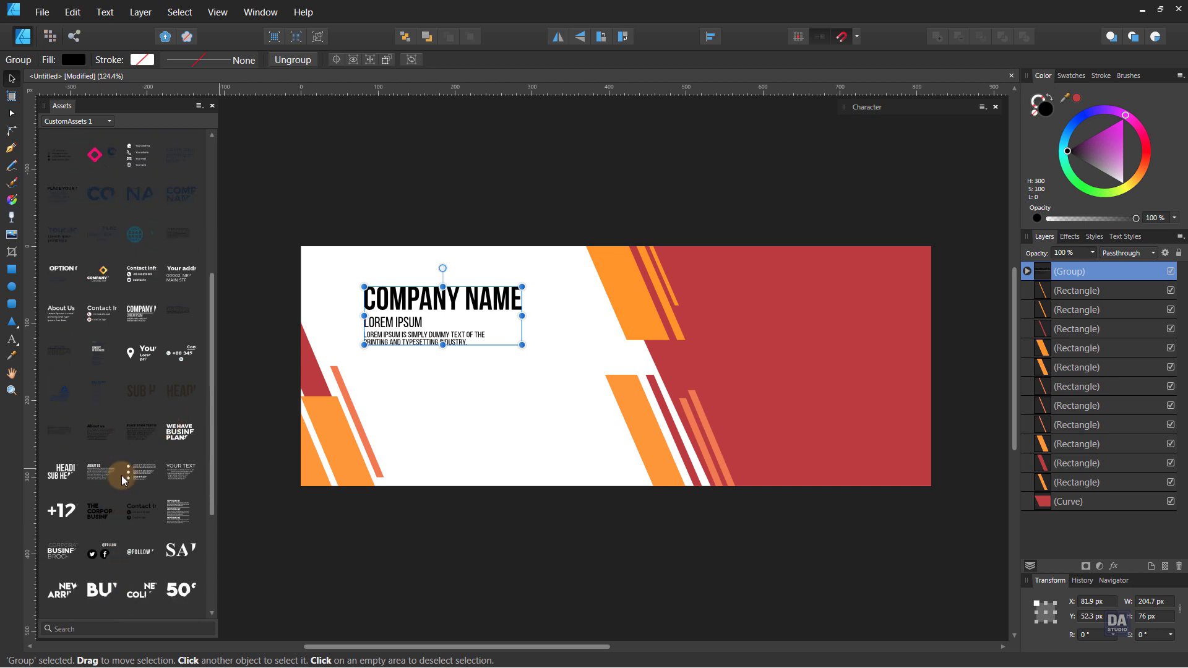
left_click_drag(93, 433, 445, 421)
left_click_drag(899, 622, 236, 268)
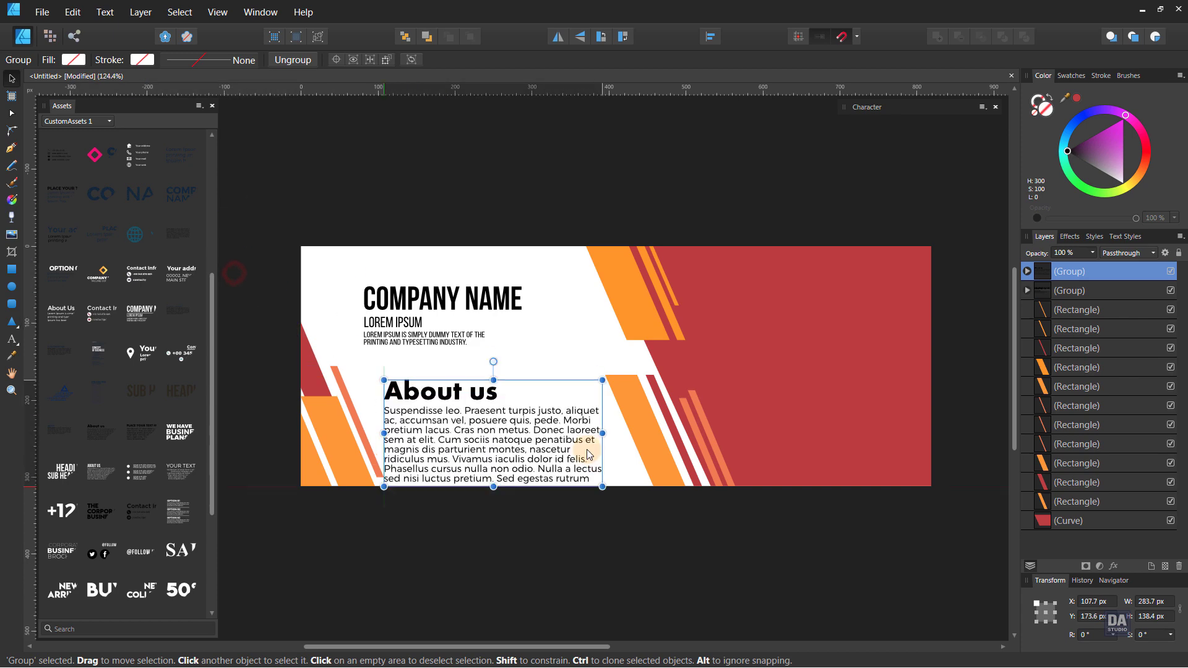
left_click_drag(587, 454, 569, 420)
Step: Shorten the body text under "About us" so it ends at "Phasellus cursus nulla non odio."
double_click(507, 438)
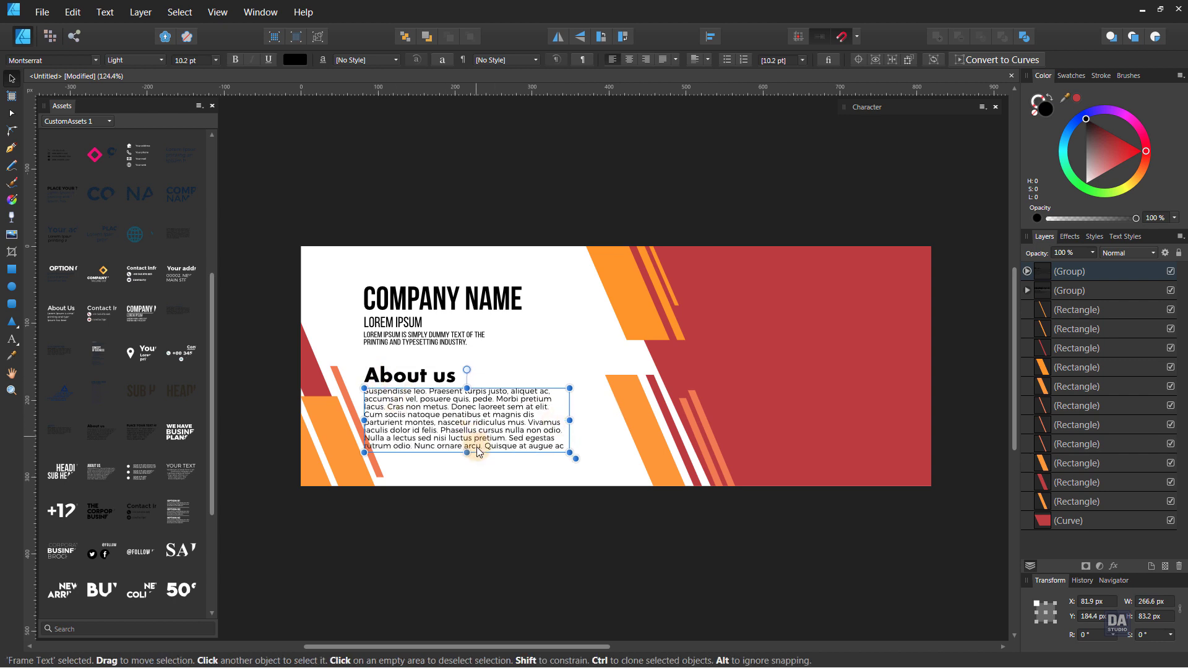
left_click(445, 435)
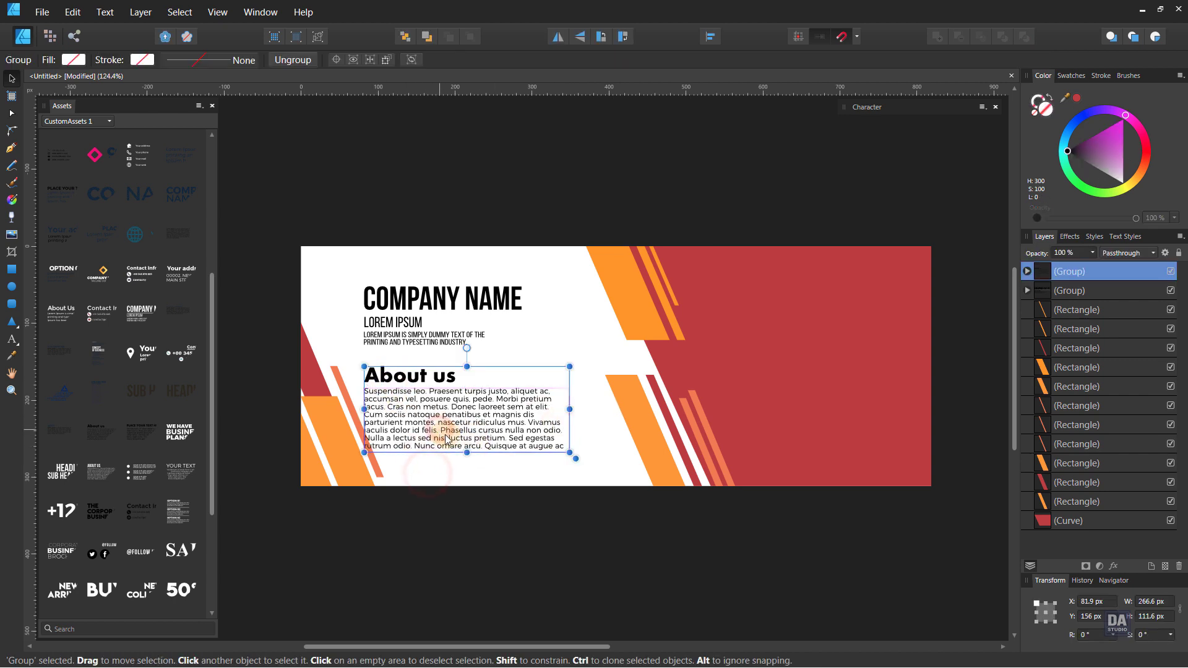
left_click_drag(448, 432, 482, 420)
left_click(467, 437)
Step: Change the font of the "About us" heading to Bebas Neue
left_click(413, 385)
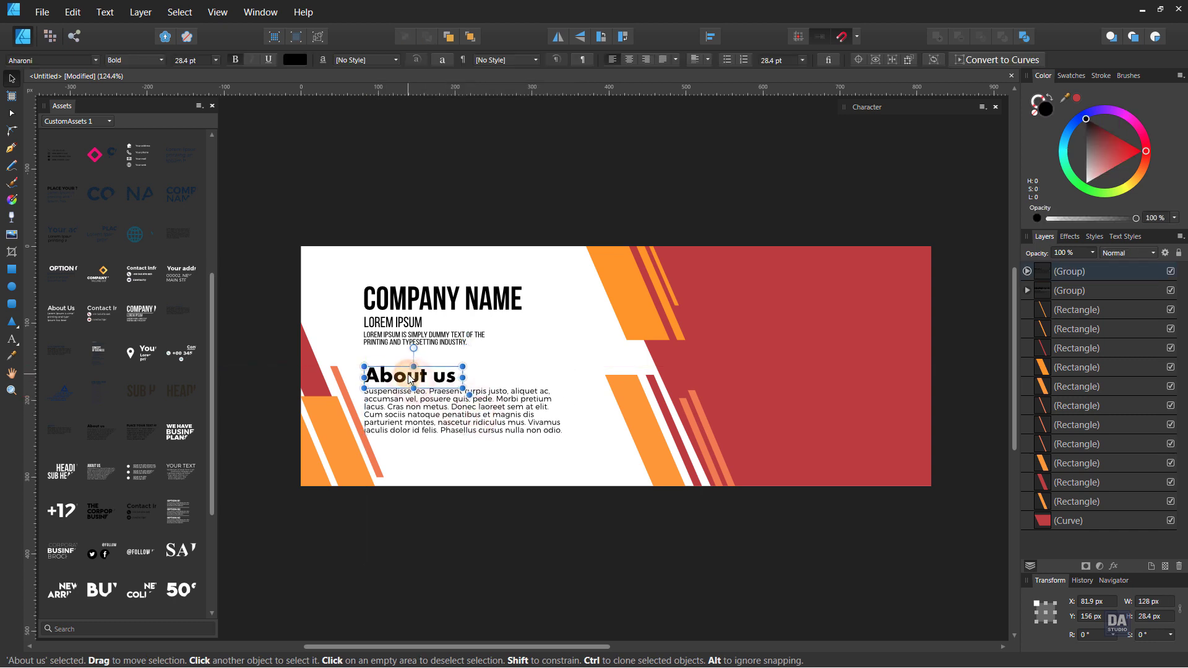
left_click(77, 61)
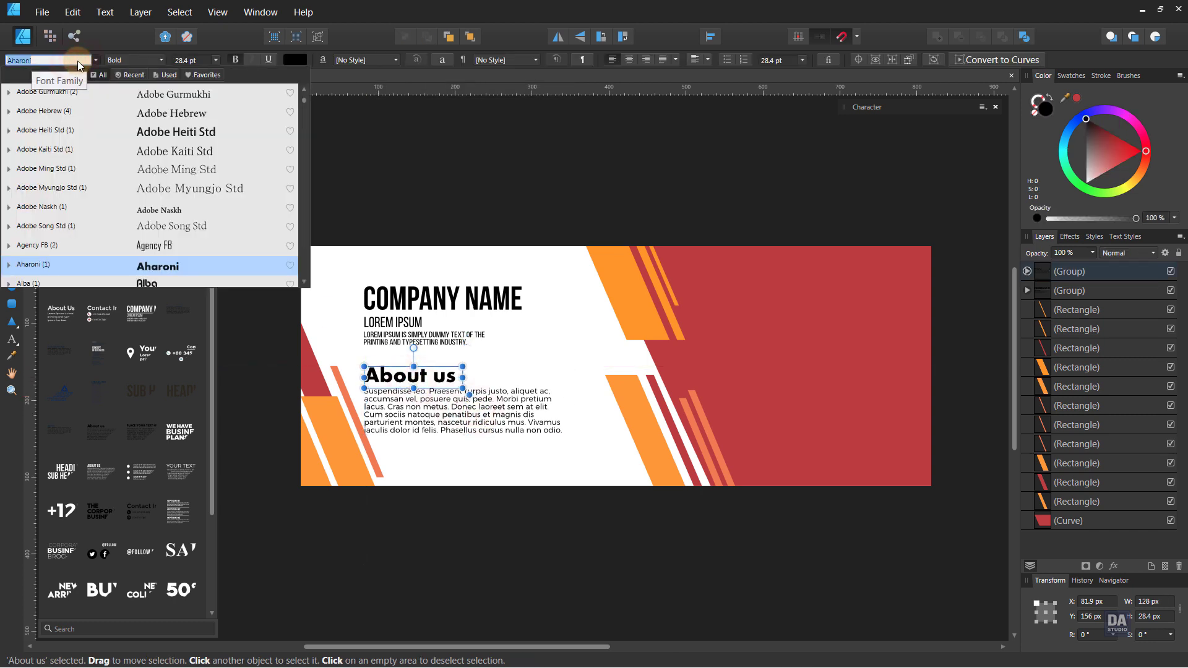
type("beb")
left_click(86, 90)
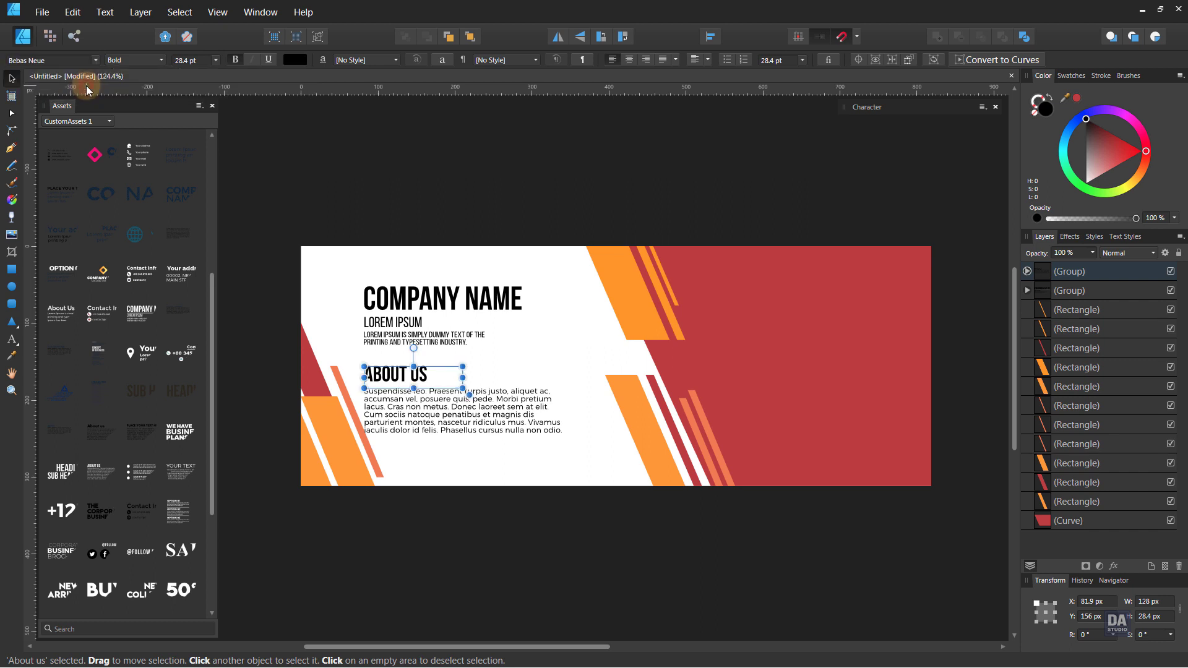
left_click(529, 205)
Step: Duplicate the COMPANY NAME text and place the copy on the red area at about X 544 px, Y 68 px
left_click(509, 300)
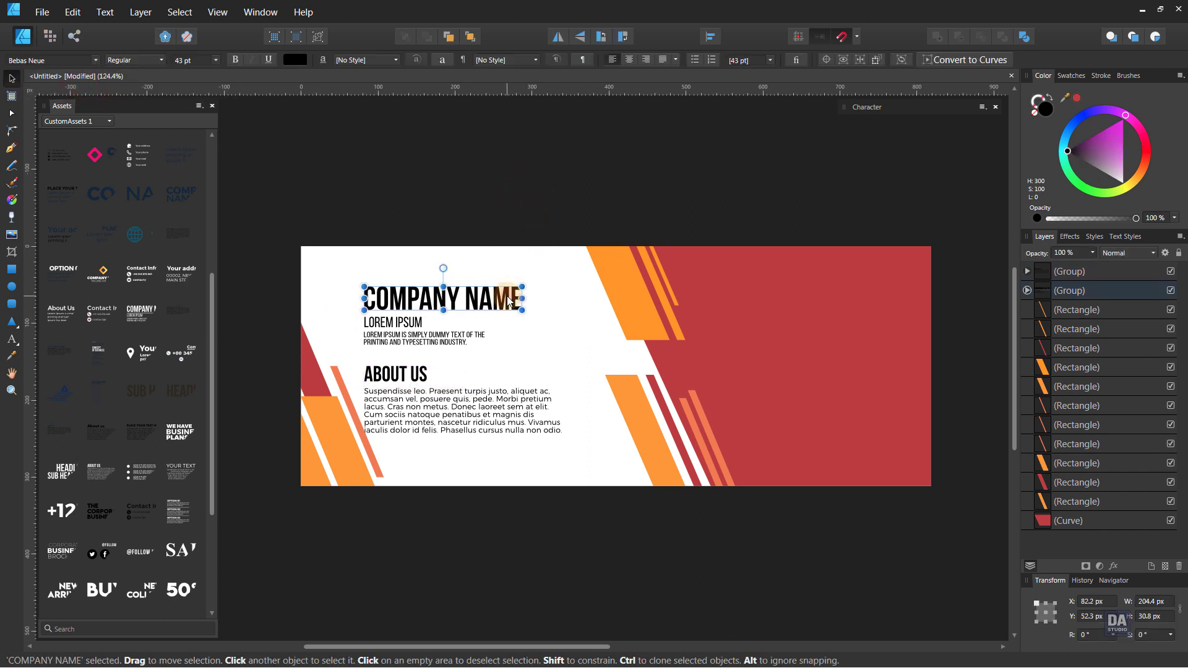
left_click(592, 206)
key("ctrl+v")
left_click_drag(490, 301, 845, 313)
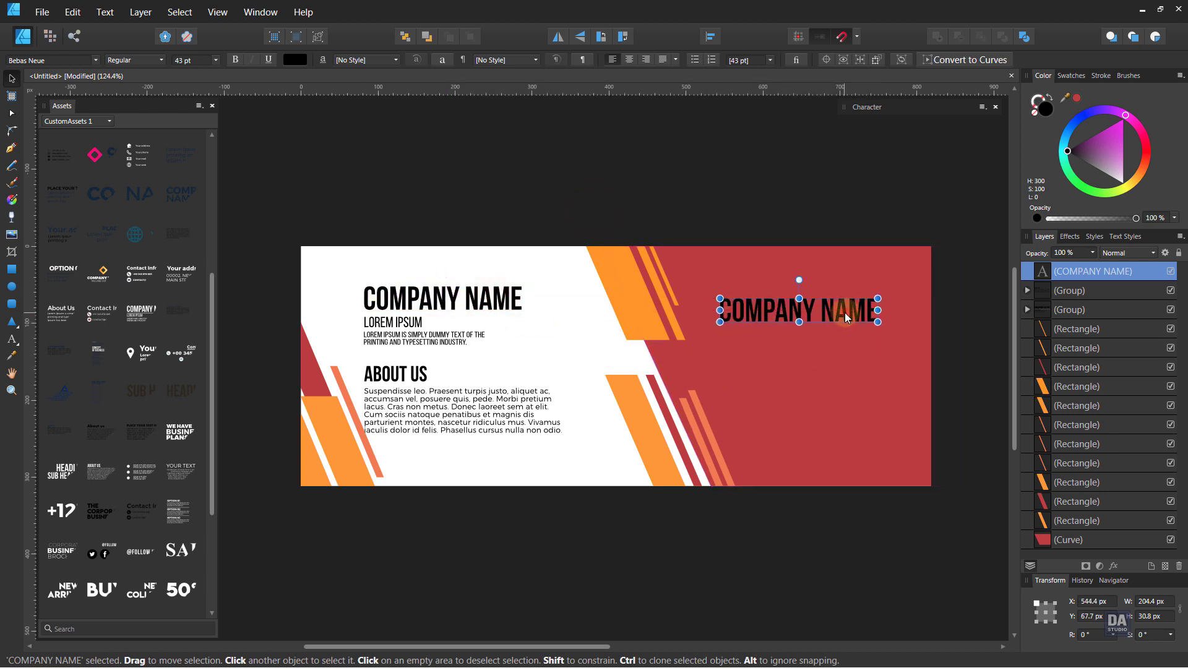
Step: Replace the text of the copied title with MODERN and BANNER on two lines
triple_click(845, 313)
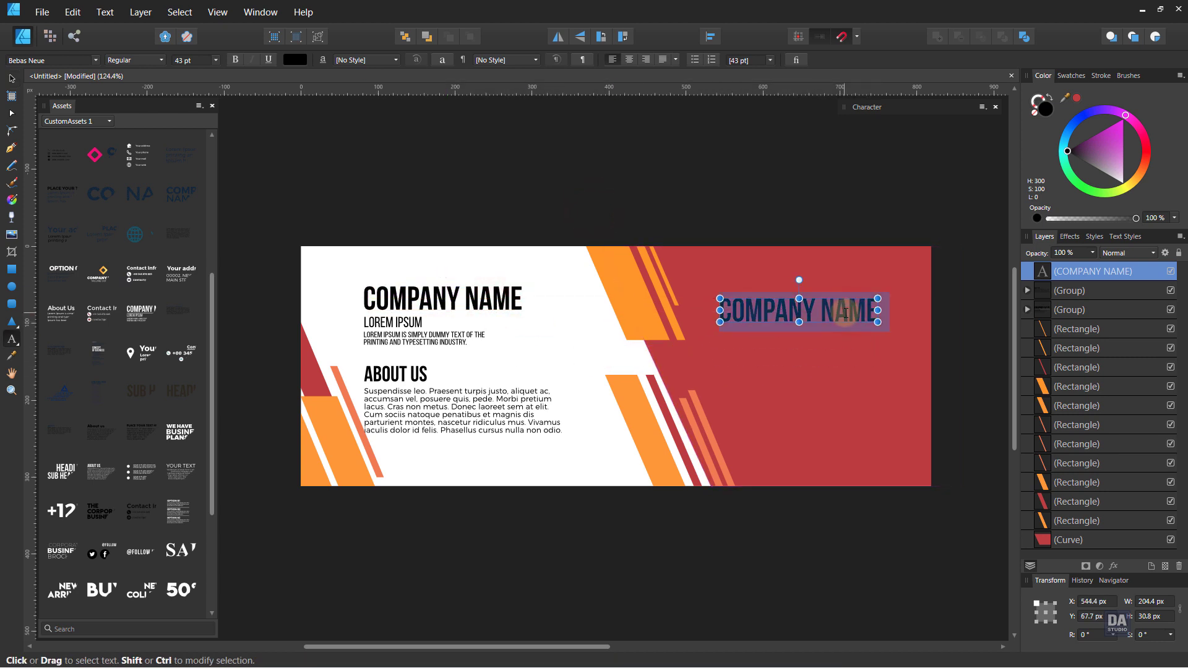
type("MODR")
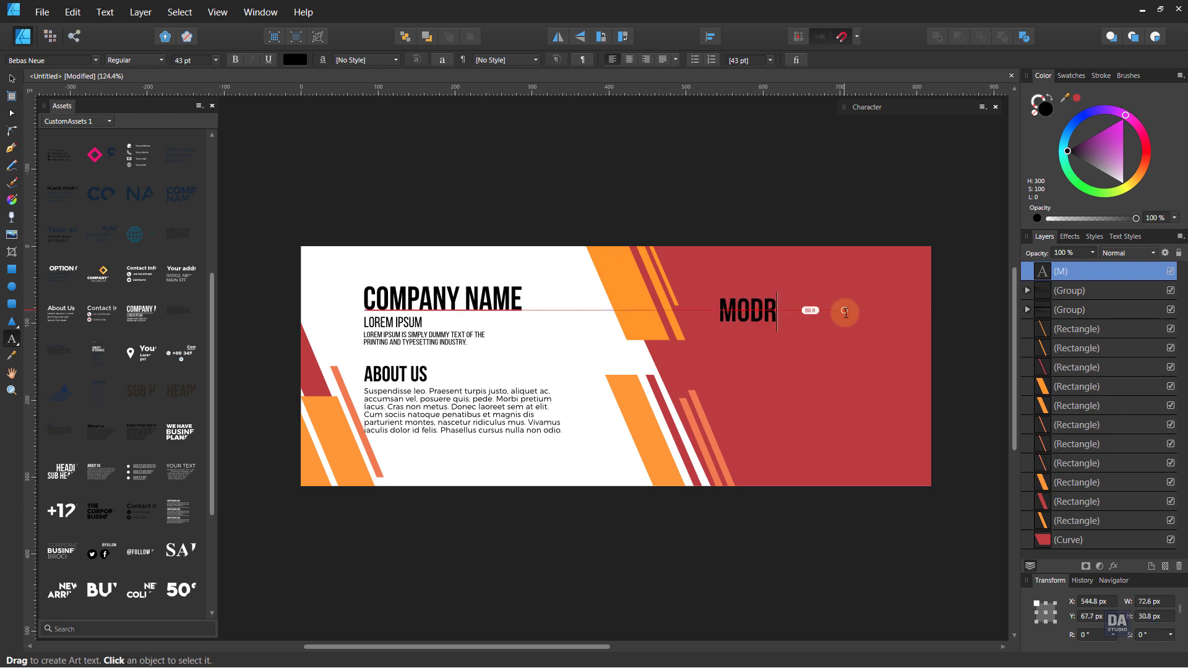
key("BackSpace")
type("ERN")
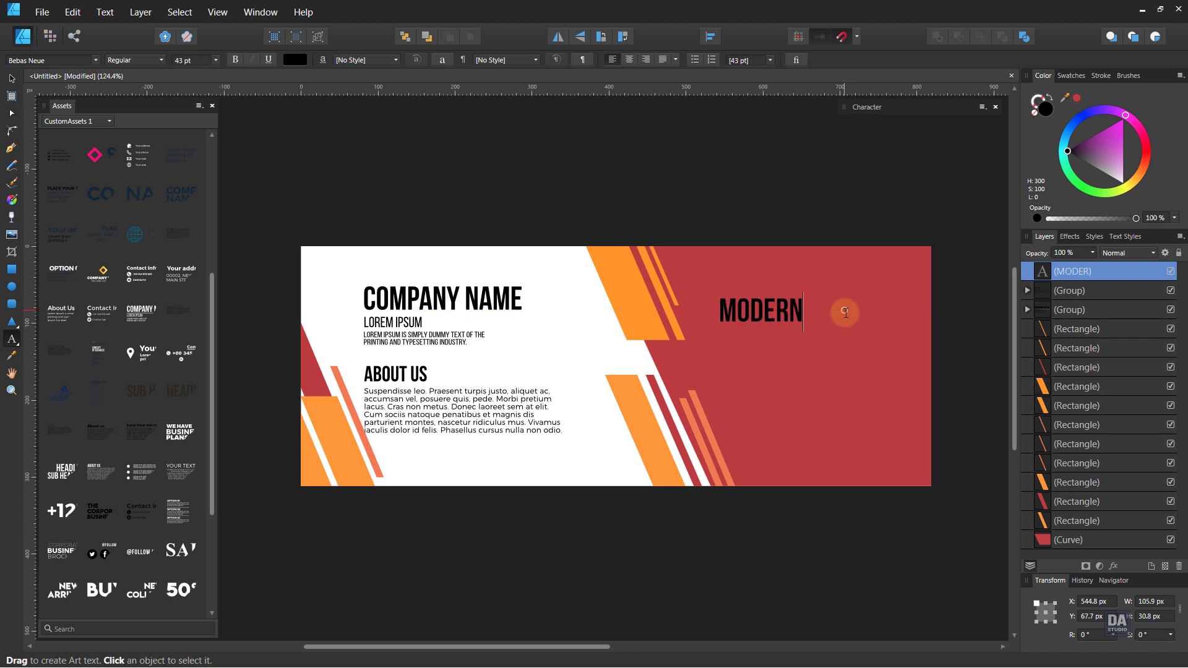
key("Return")
type("BAN")
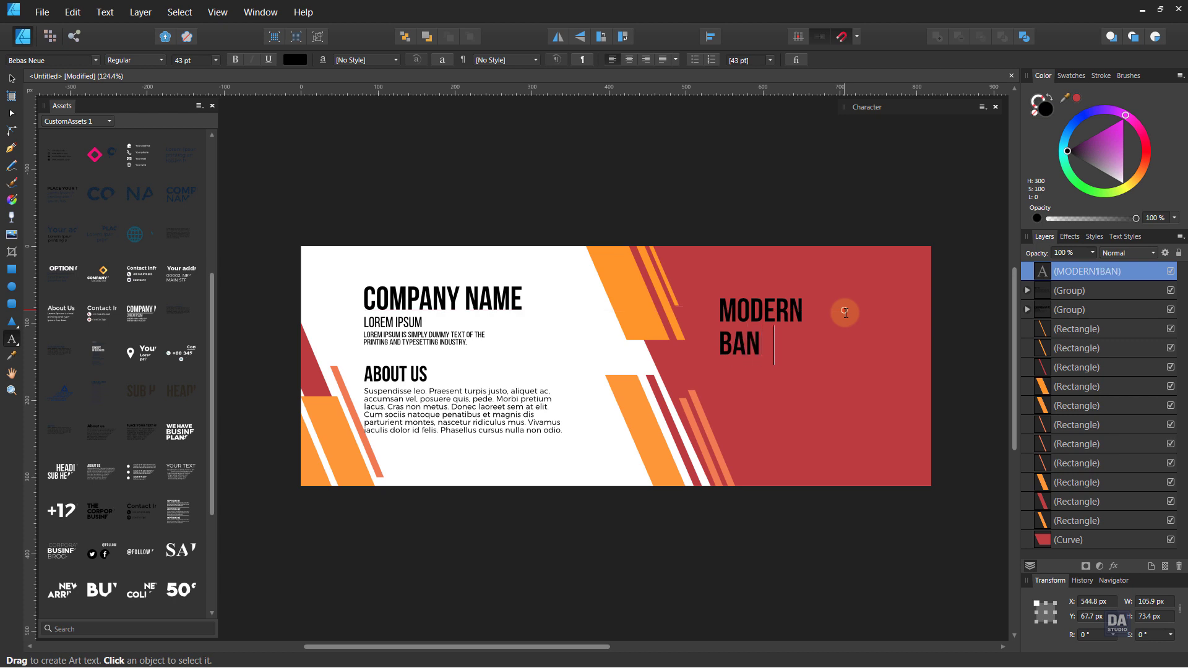
type("NER")
key("Escape")
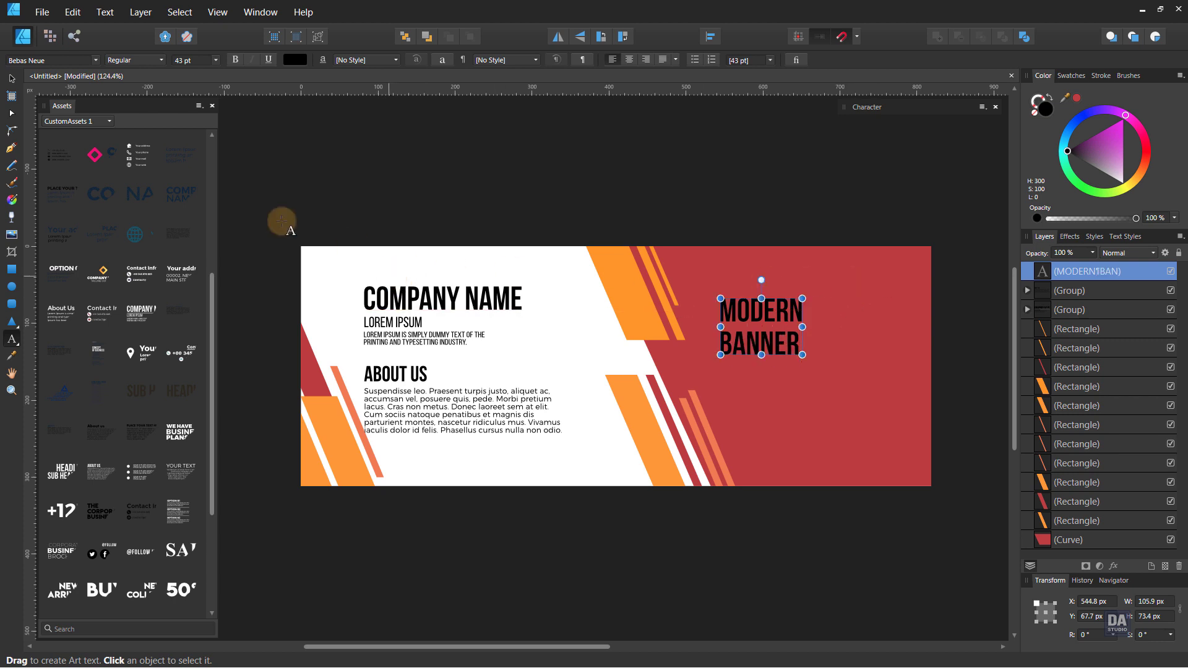
Step: Center-align the MODERN BANNER title, enlarge it to about 149 × 103 px and position it at about X 592 px, Y 68 px
left_click(14, 79)
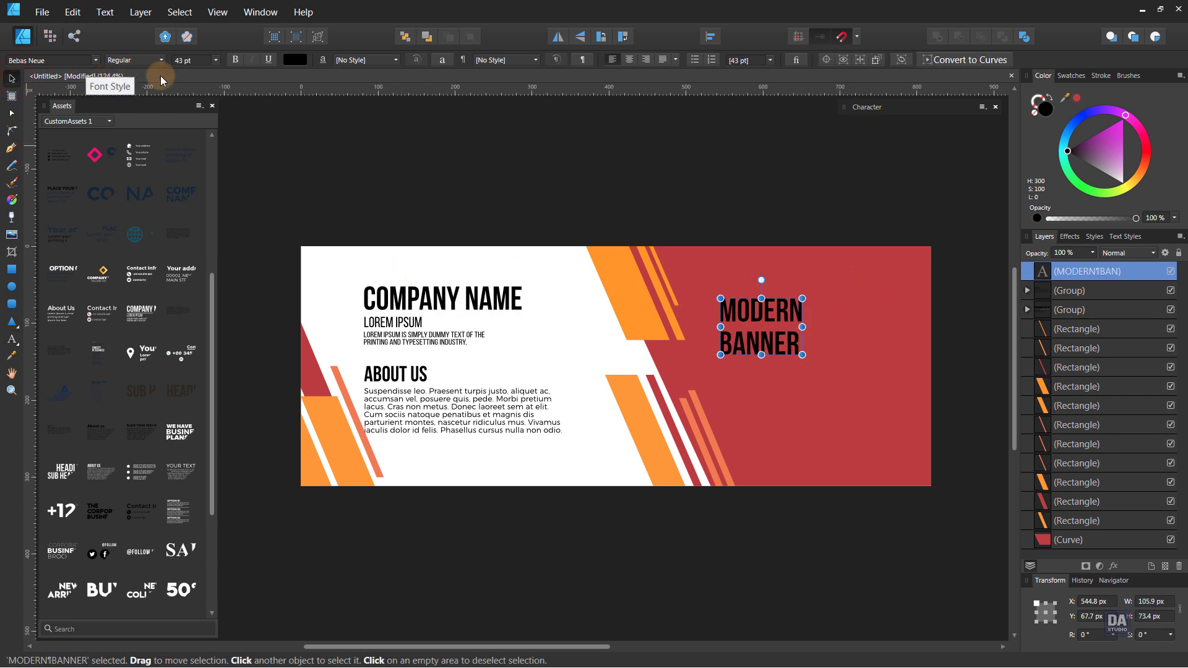
left_click(629, 59)
left_click_drag(810, 362, 718, 340)
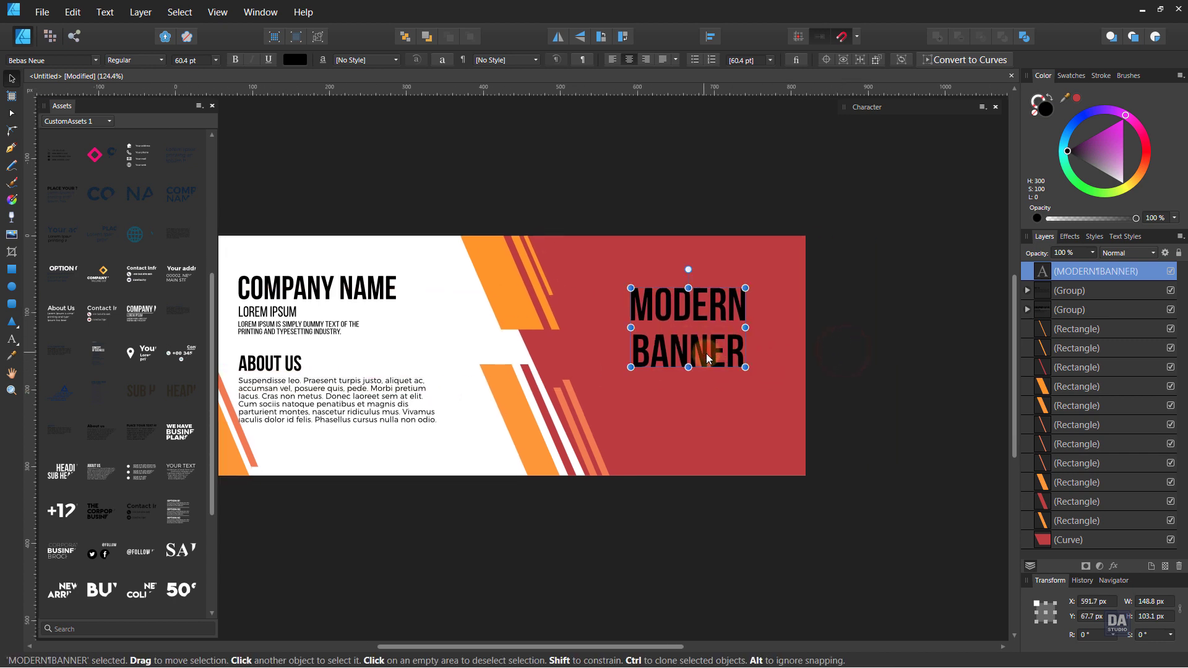
Step: Give the word BANNER in the title the lighter of the two Regular font styles
double_click(706, 354)
left_click(137, 60)
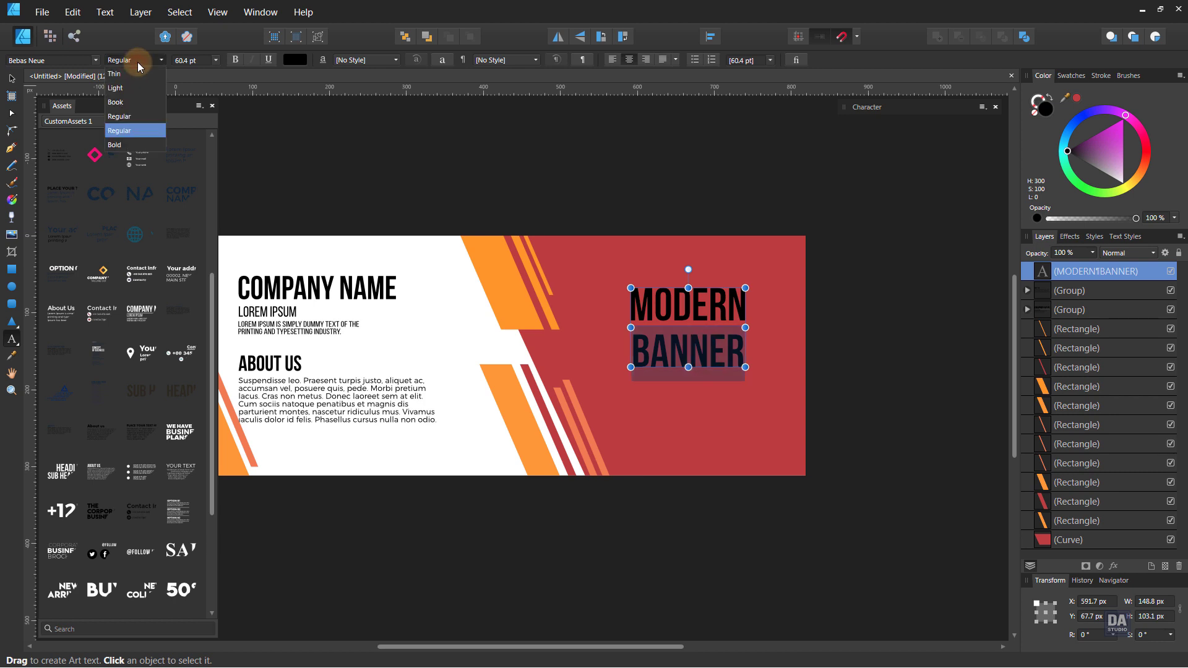
left_click(137, 112)
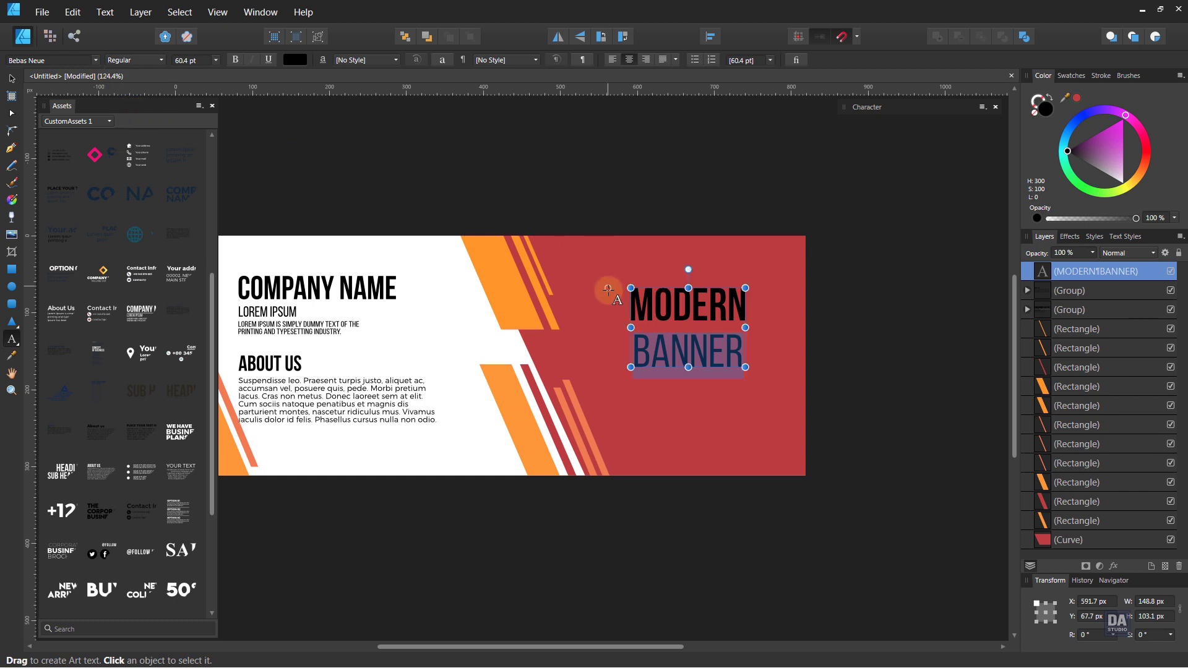
left_click(12, 79)
Step: Reduce the leading override of the MODERN BANNER title to 50.4 pt
left_click(866, 104)
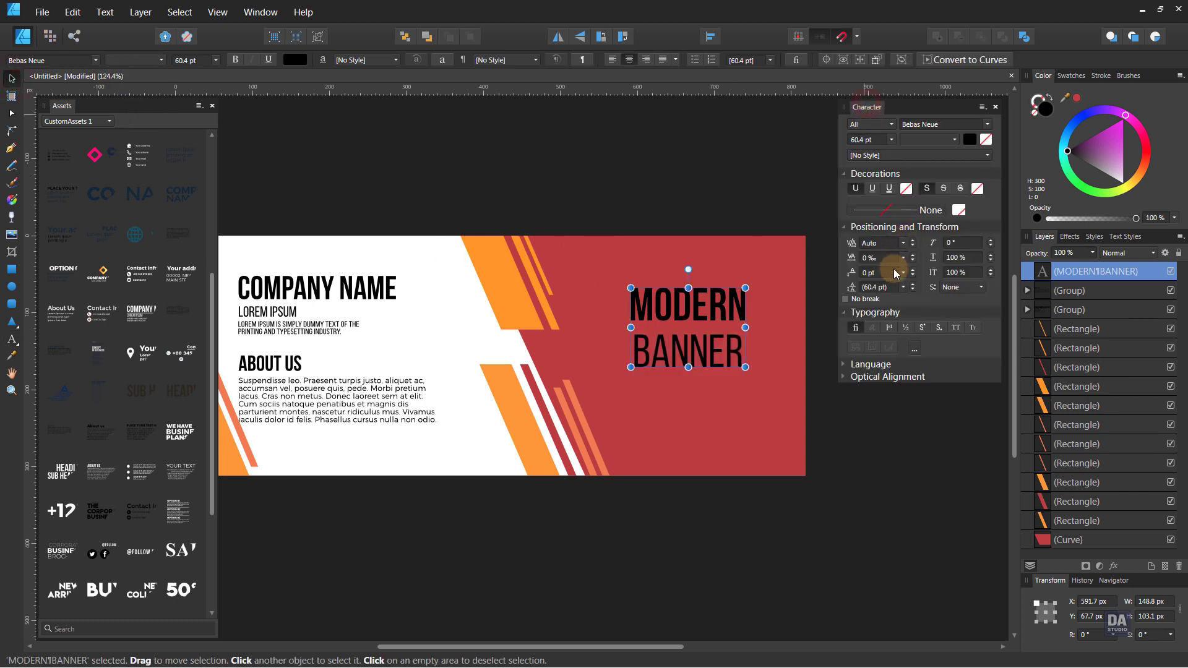
scroll(883, 287, "down", 9)
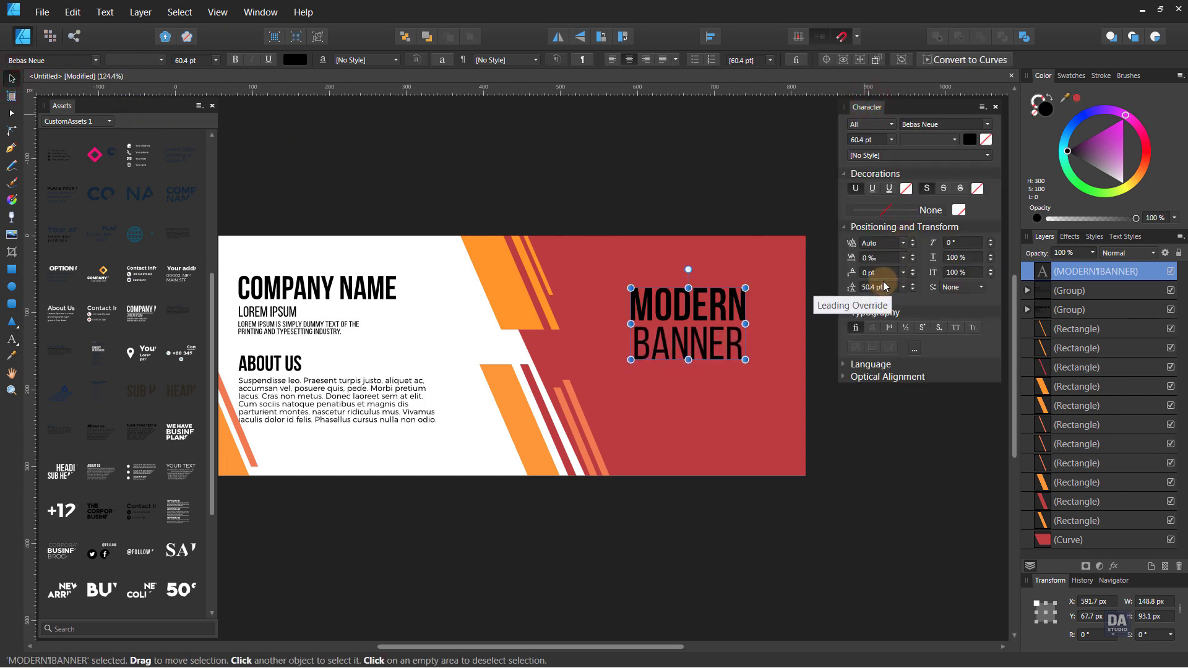
left_click(804, 286)
Step: Recolor the MODERN BANNER title from the color wheel to near-white
left_click(702, 325)
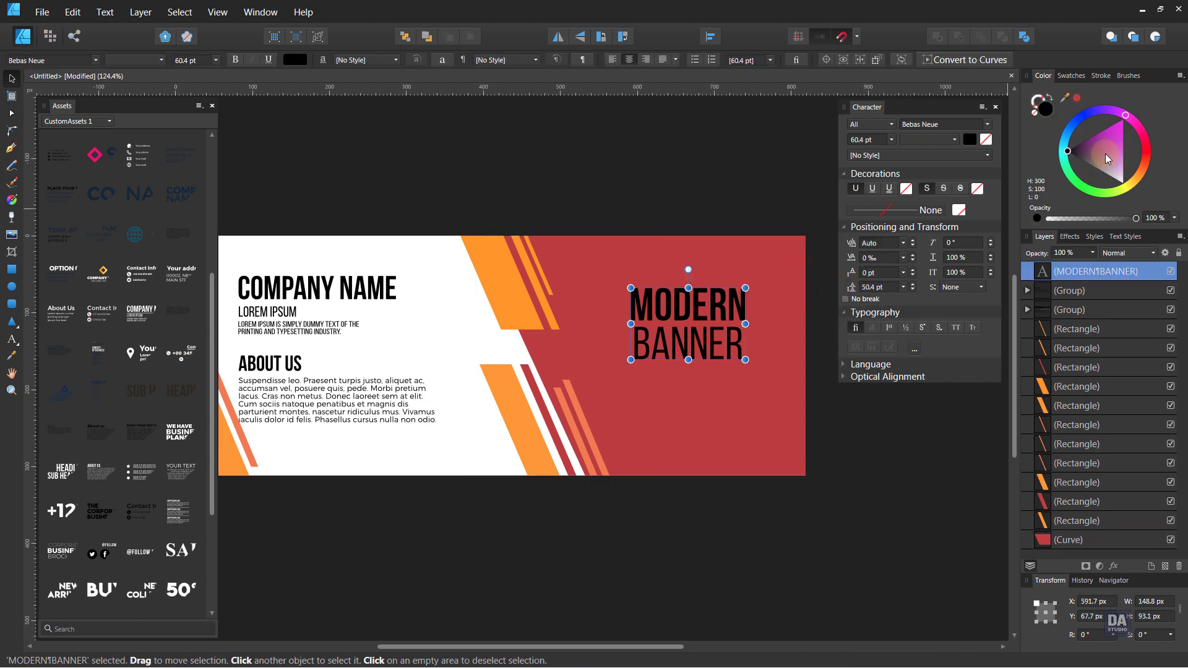
left_click_drag(1104, 154, 1141, 203)
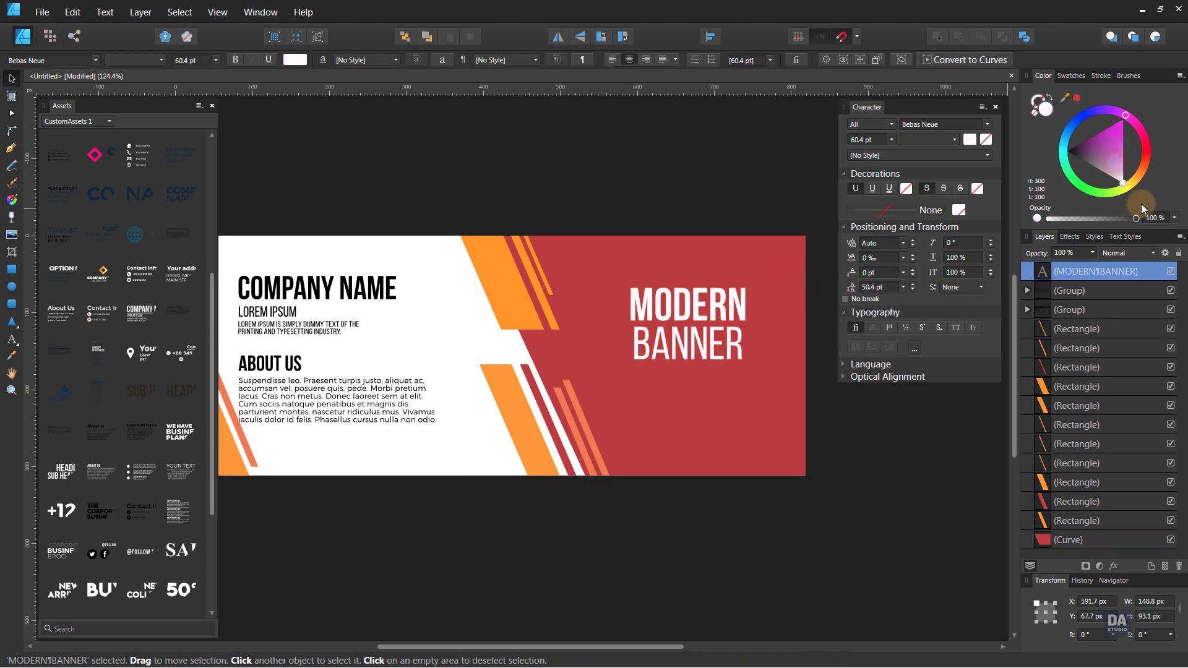
left_click(928, 443)
Step: Scale the MODERN BANNER title up slightly to about 150 × 94 px
scroll(700, 344, "right", 3)
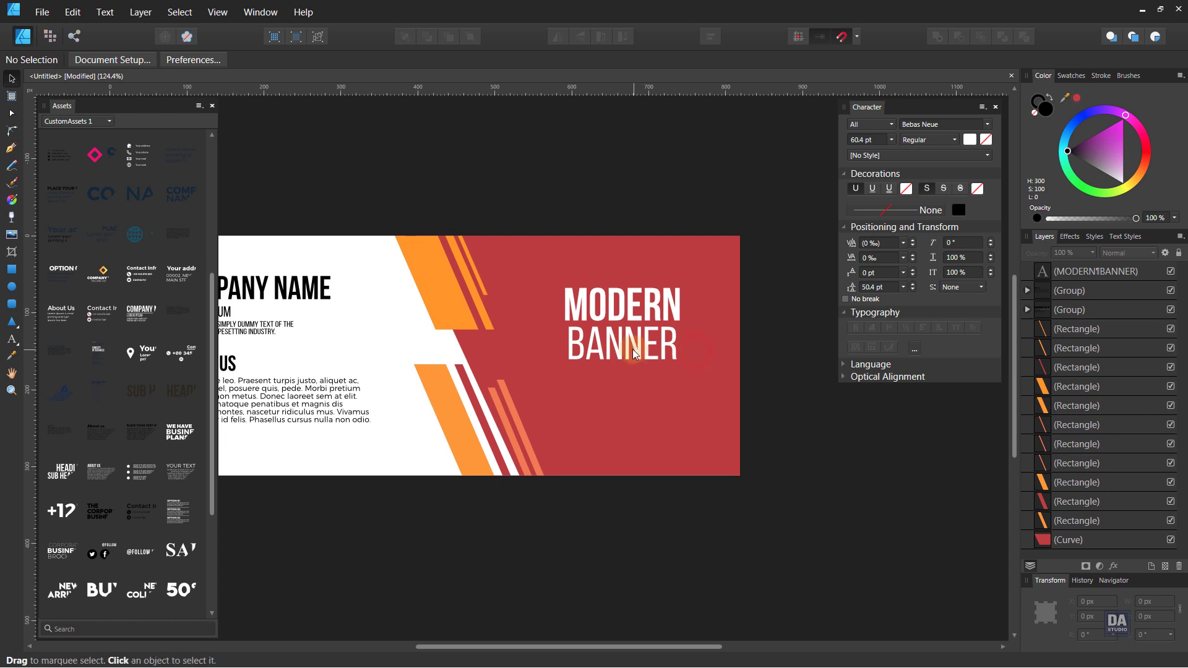
left_click(636, 354)
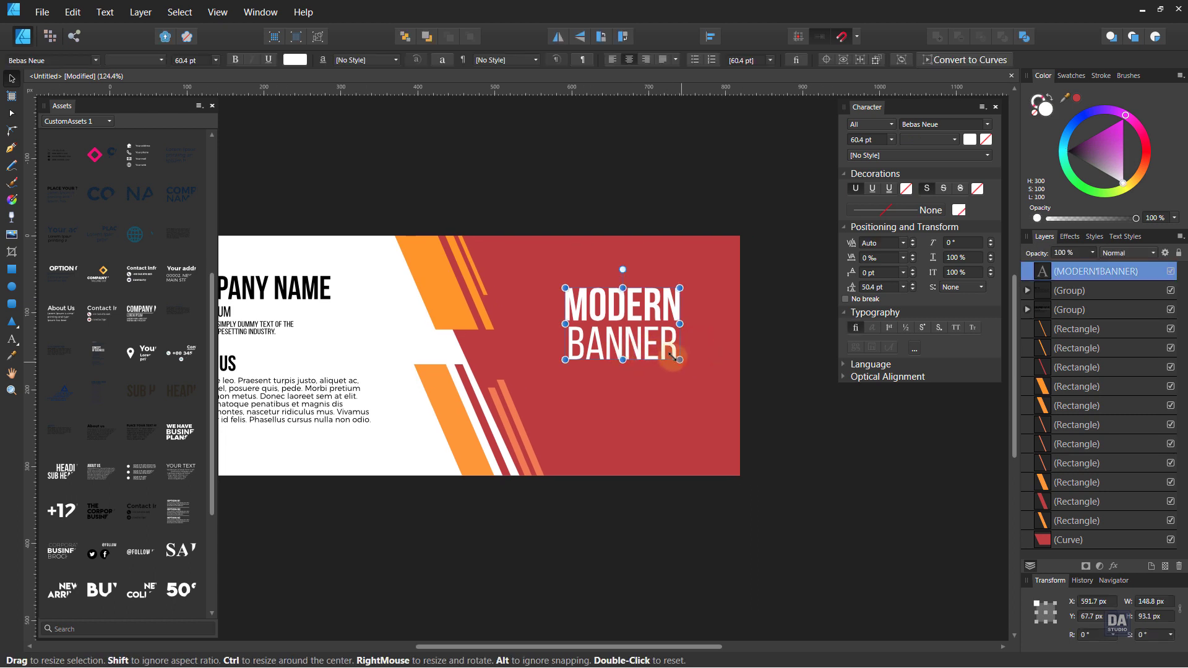
left_click_drag(680, 359, 684, 350)
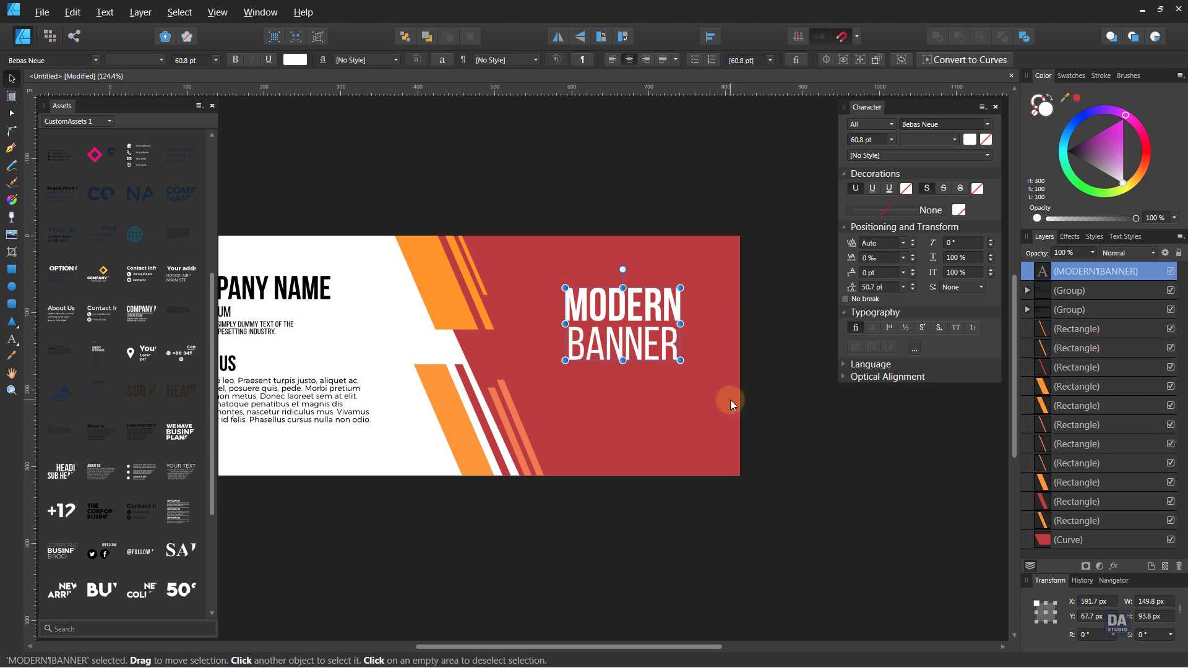
Step: Widen the letter tracking of the MODERN BANNER title to 40 ‰
key("alt+Right")
key("alt+Right")
key("alt+Right")
key("alt+Right")
key("alt+Right")
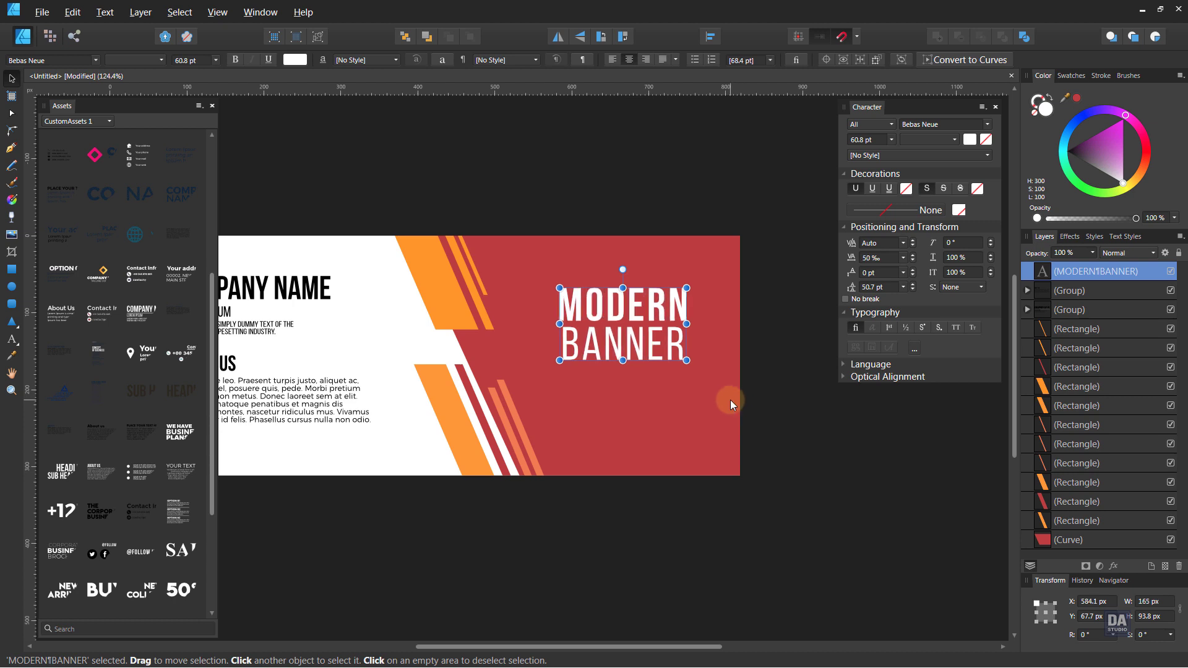
key("alt+Left")
key("alt+Left")
key("alt+Right")
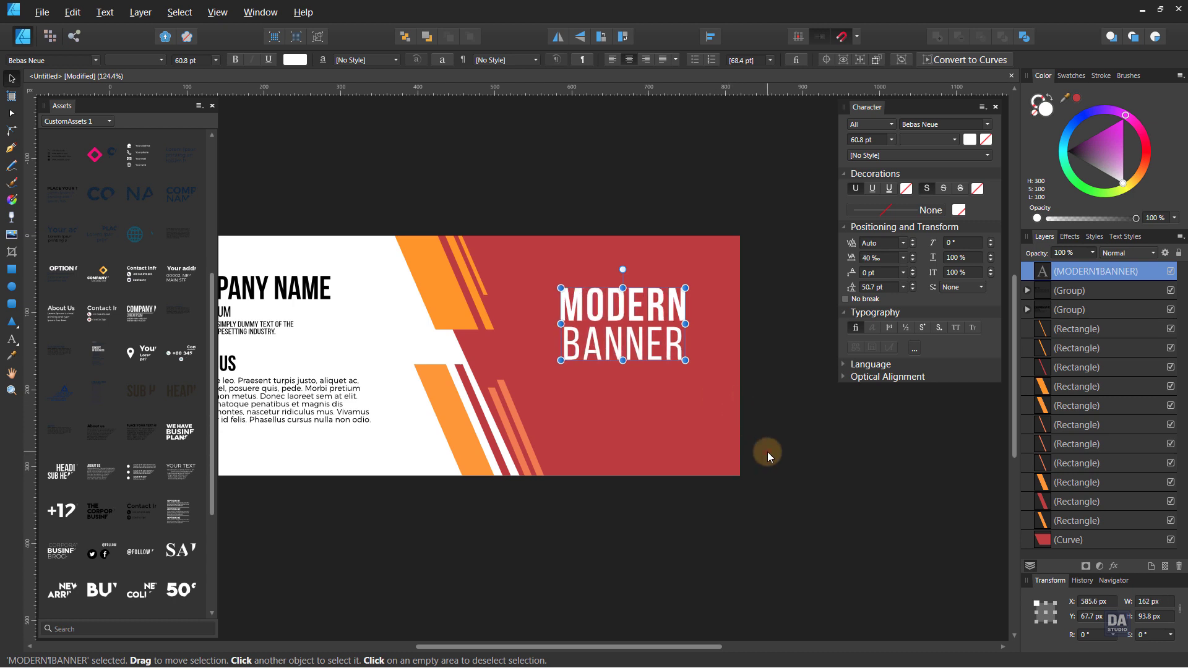
left_click(722, 418)
left_click_drag(718, 413, 768, 407)
left_click_drag(715, 433, 583, 411)
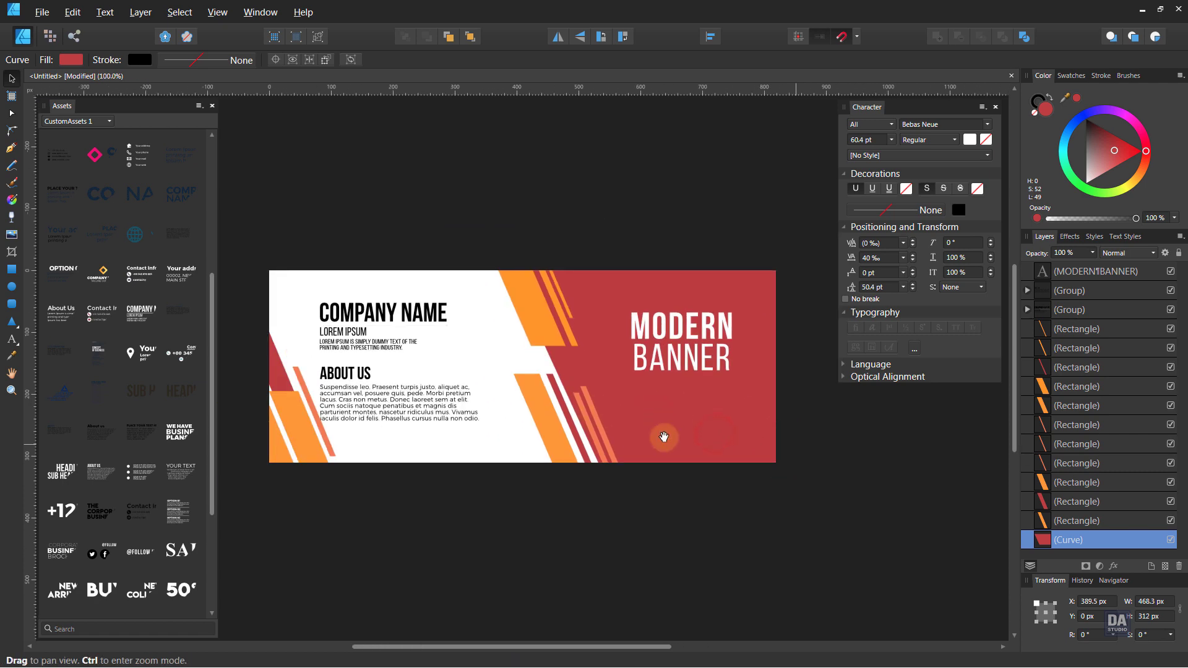
left_click_drag(663, 436, 592, 418)
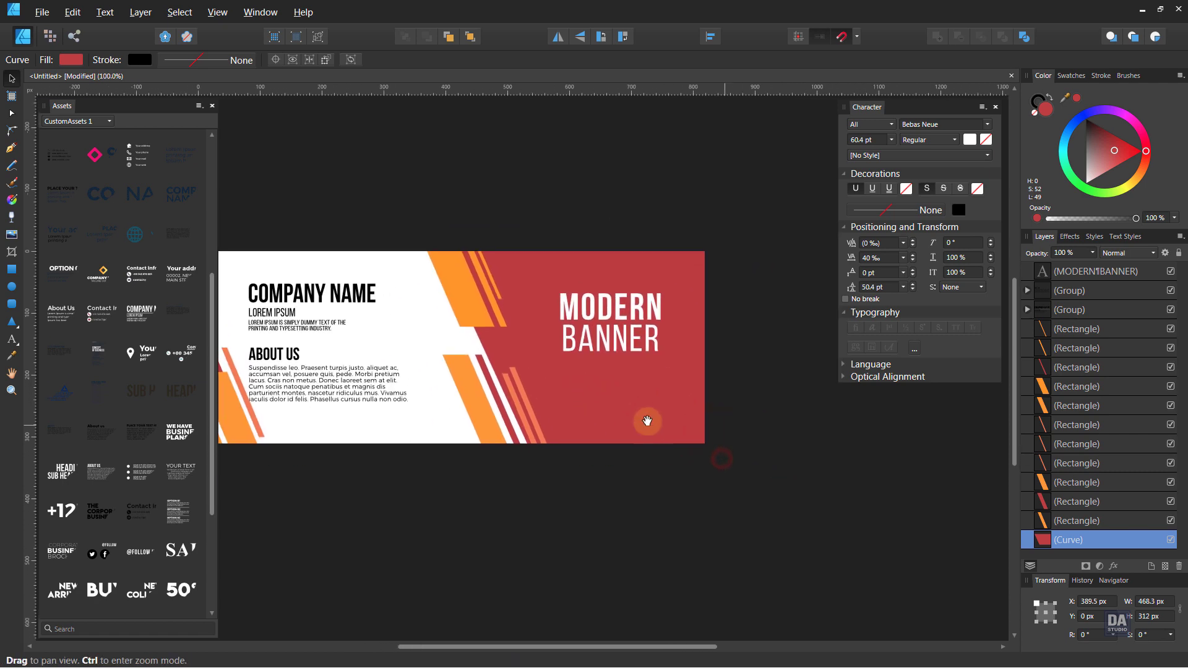
left_click(621, 348)
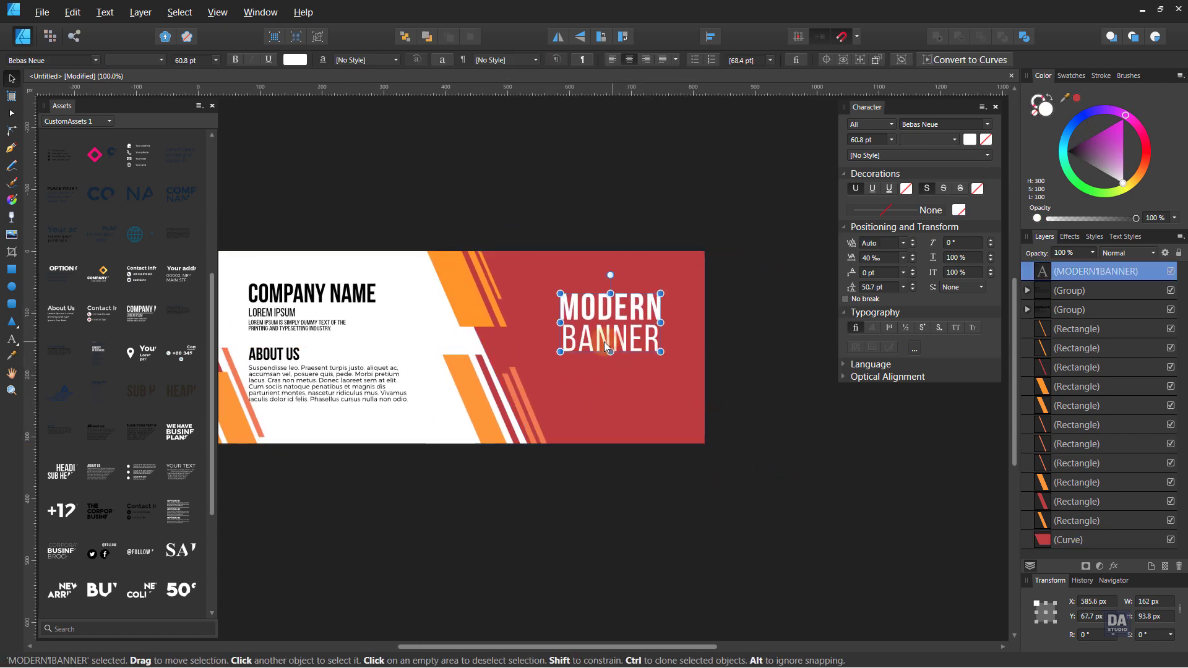
left_click(579, 517)
mouse_move(607, 490)
left_mouse_down()
mouse_move(620, 501)
mouse_move(612, 487)
left_mouse_up()
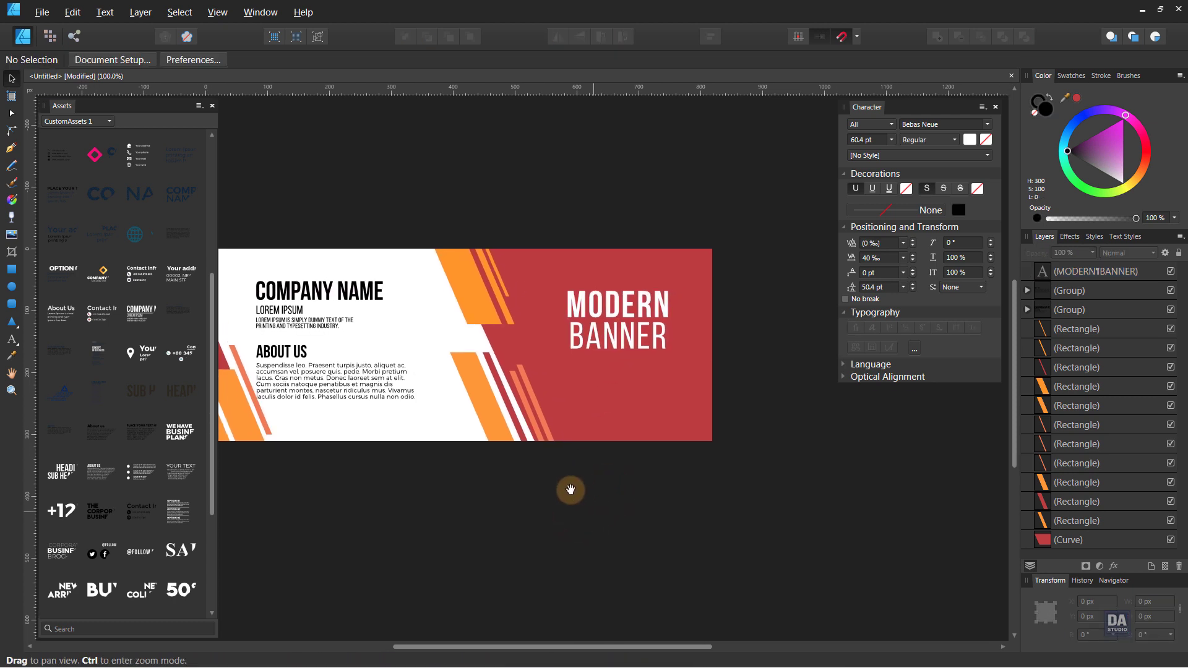
Step: Place the "PLACE YOUR TEXT HERE" text asset below MODERN BANNER, scaled to about 205 × 70 px at X 564 px, Y 187 px
scroll(133, 446, "up", 2)
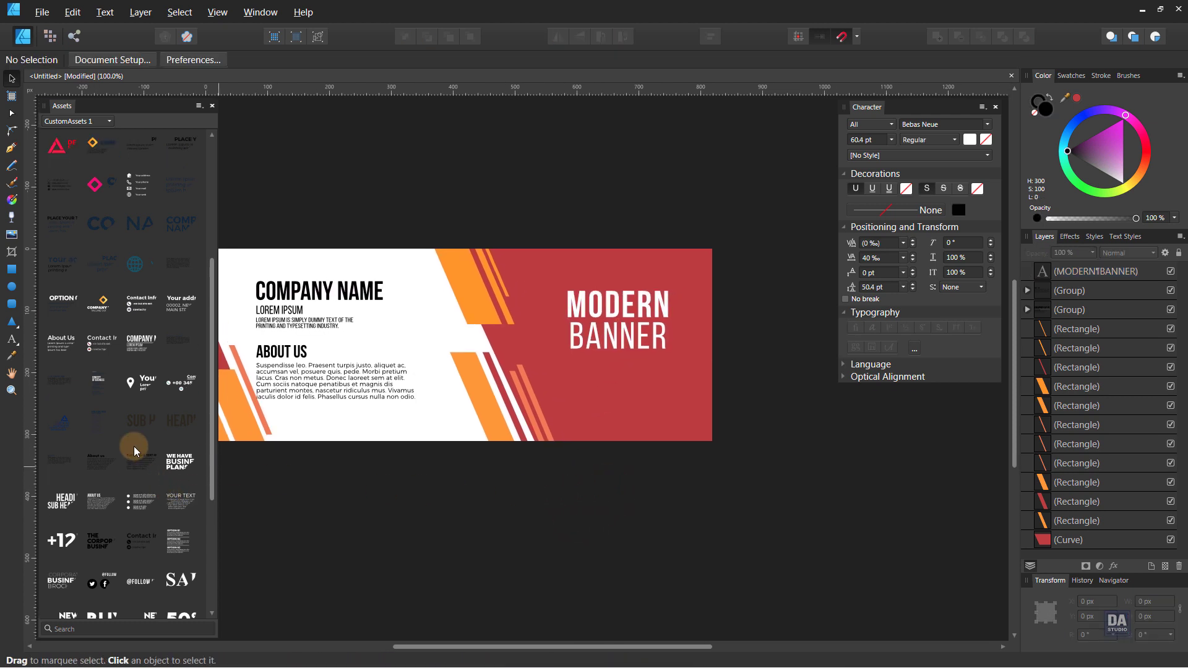
left_click_drag(172, 373, 621, 402)
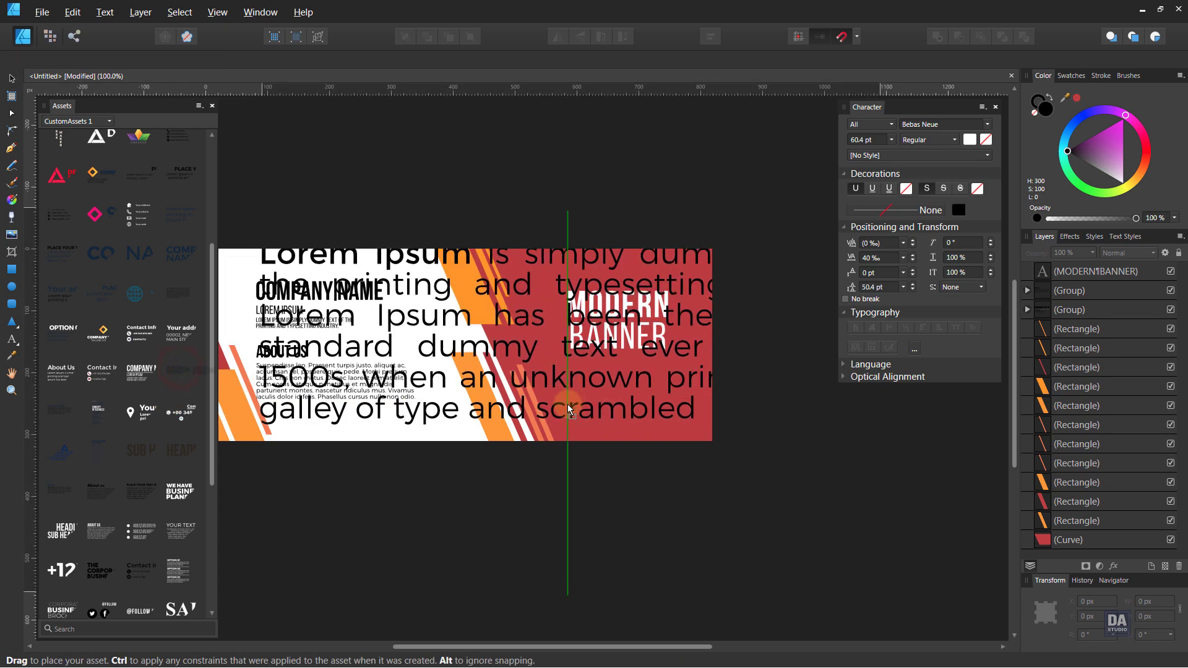
left_click_drag(563, 615, 547, 440)
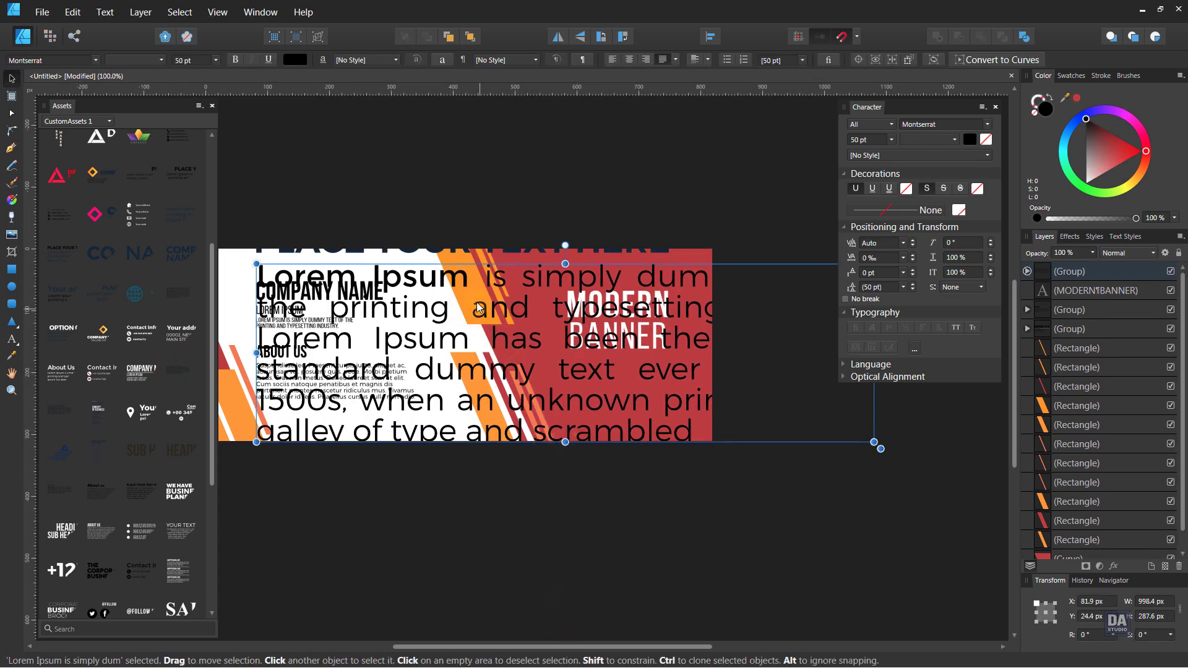
left_click(654, 537)
left_click(623, 396)
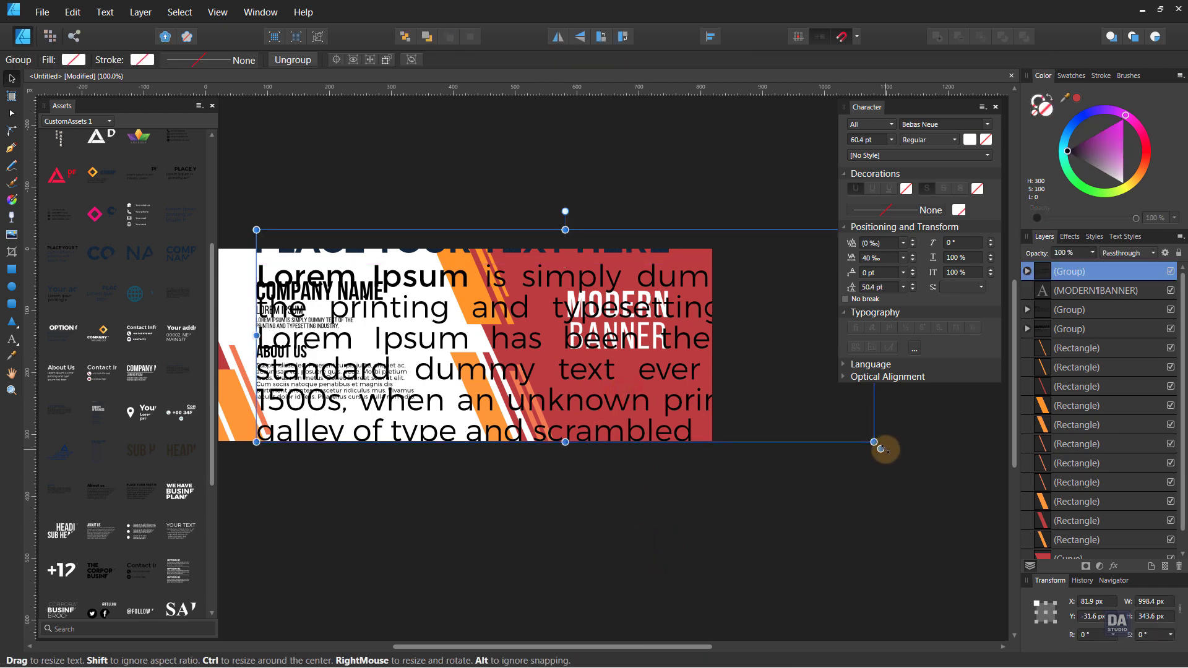
left_click_drag(880, 448, 645, 409)
left_click(687, 503)
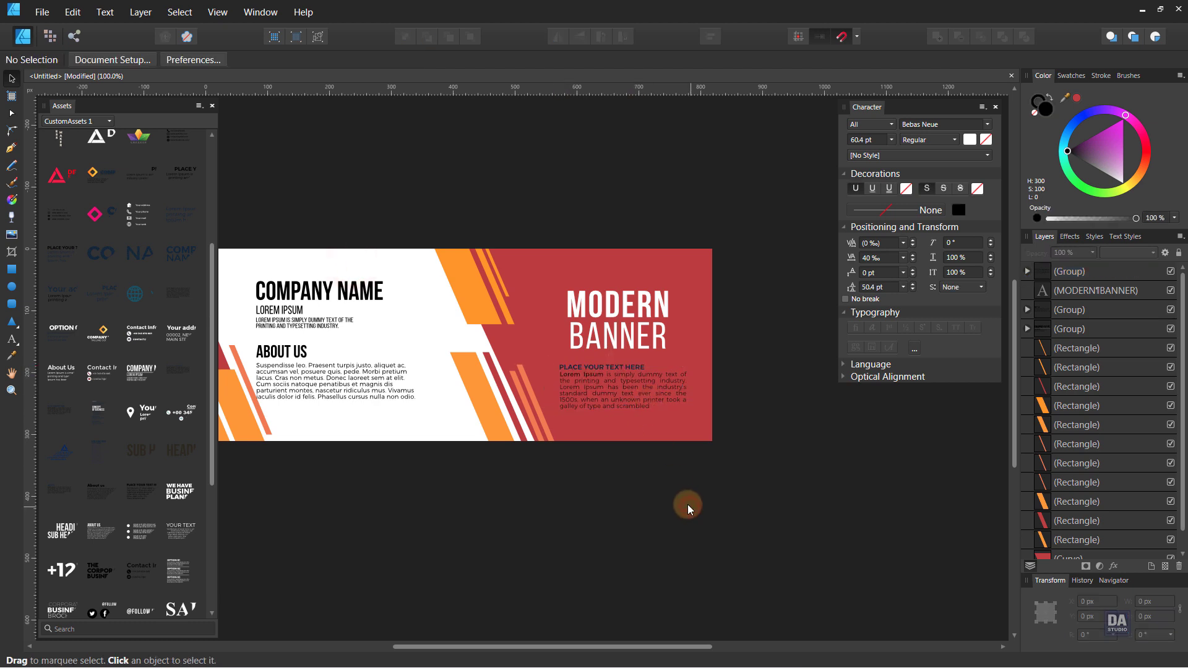
left_click(636, 400)
left_click_drag(637, 397, 636, 394)
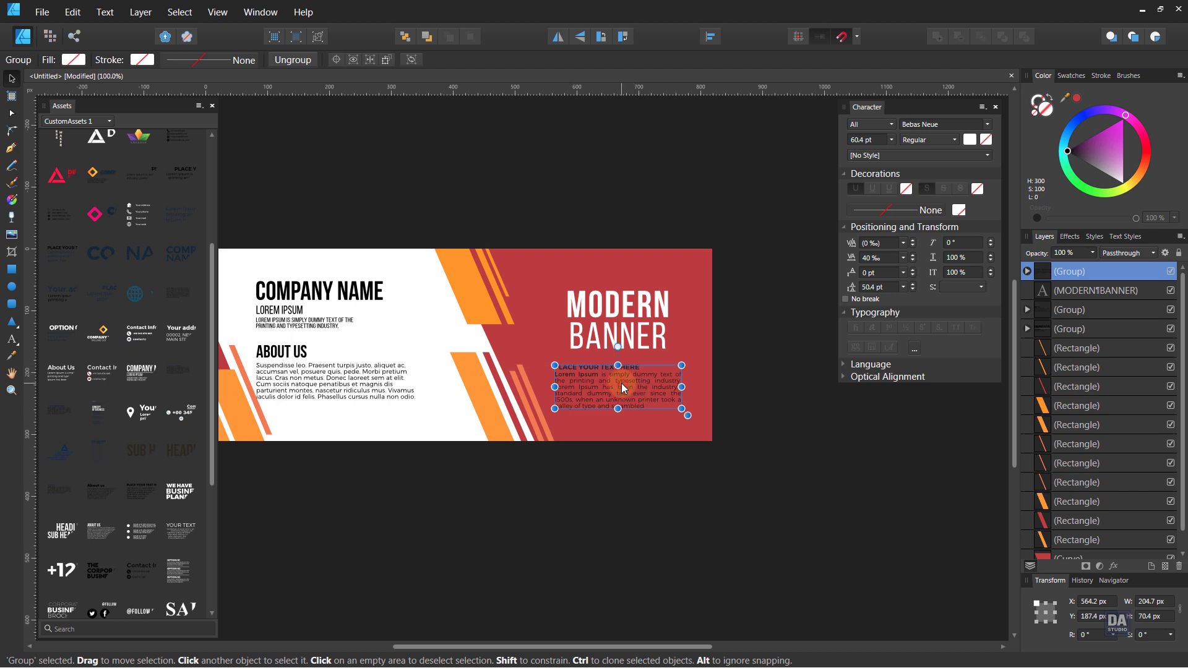
Step: Center-align the body paragraph below MODERN BANNER and center the "PLACE YOUR TEXT HERE" heading above it
double_click(624, 388)
left_click(633, 58)
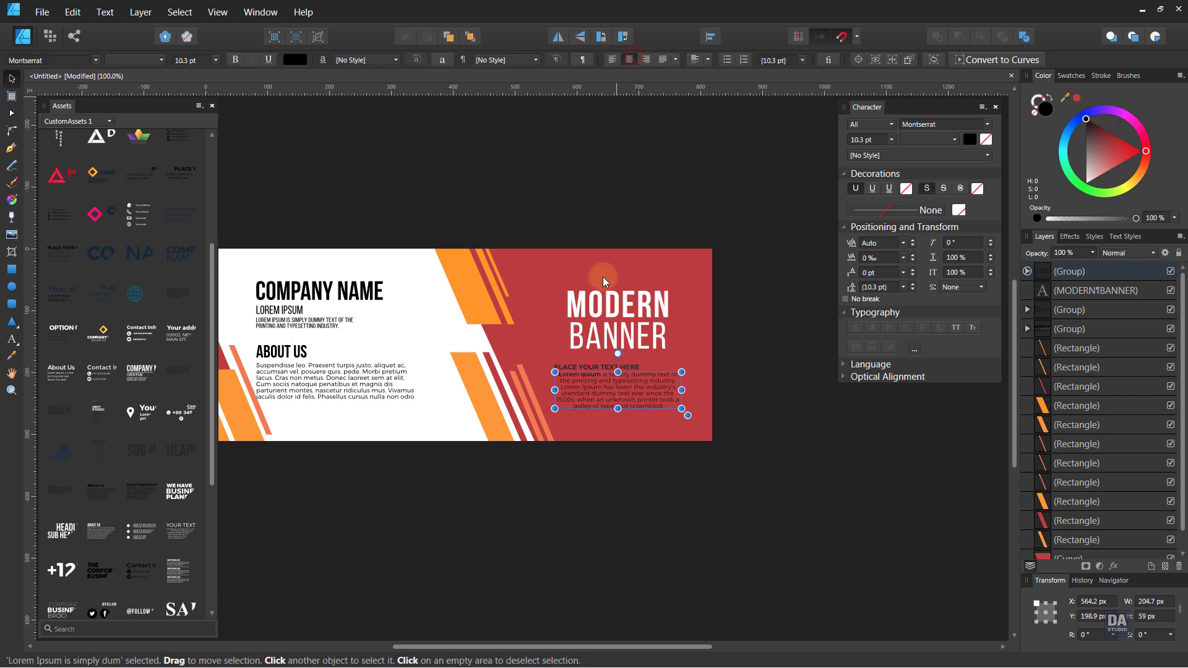
double_click(612, 367)
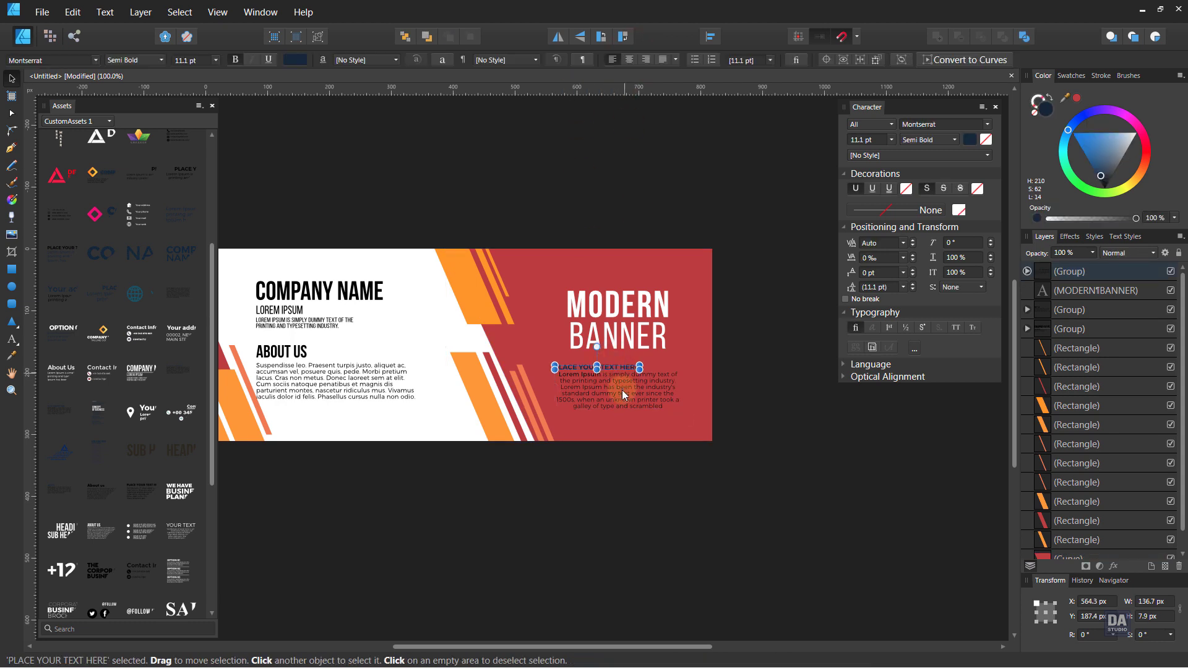
left_click_drag(622, 370, 643, 369)
left_click(659, 495)
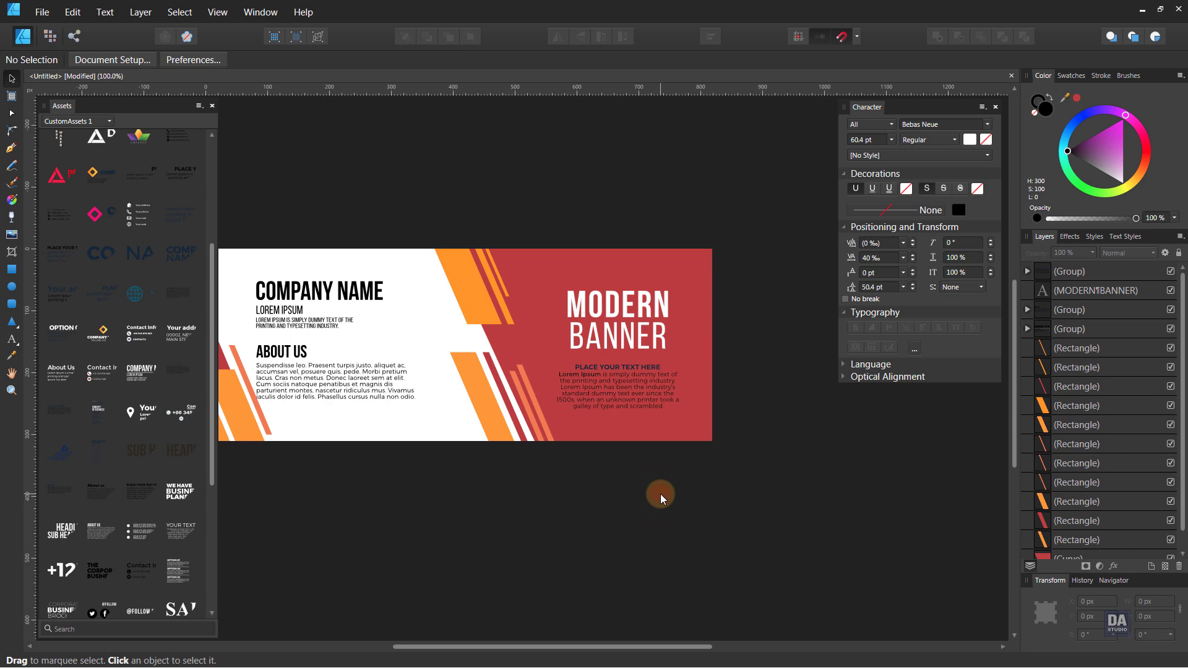
Step: Recolor the COMPANY NAME text group with the previously picked banner red
key("z")
left_click_drag(764, 468, 638, 420)
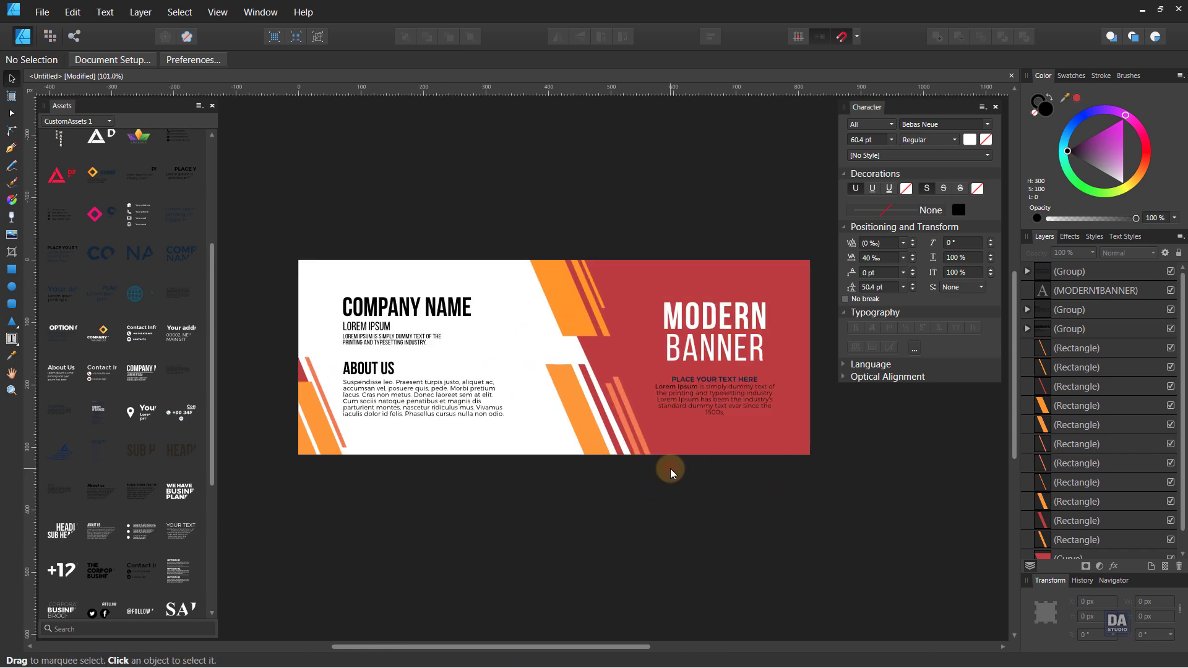
key("ctrl+space")
left_click_drag(646, 455, 679, 462)
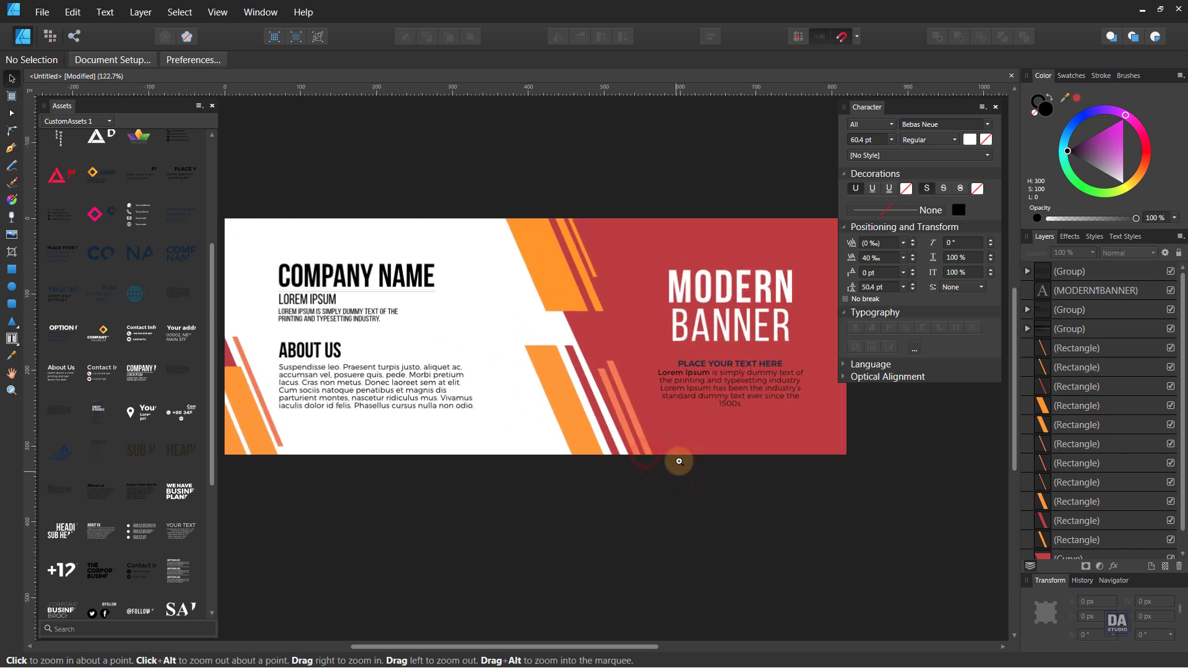
left_click(330, 296)
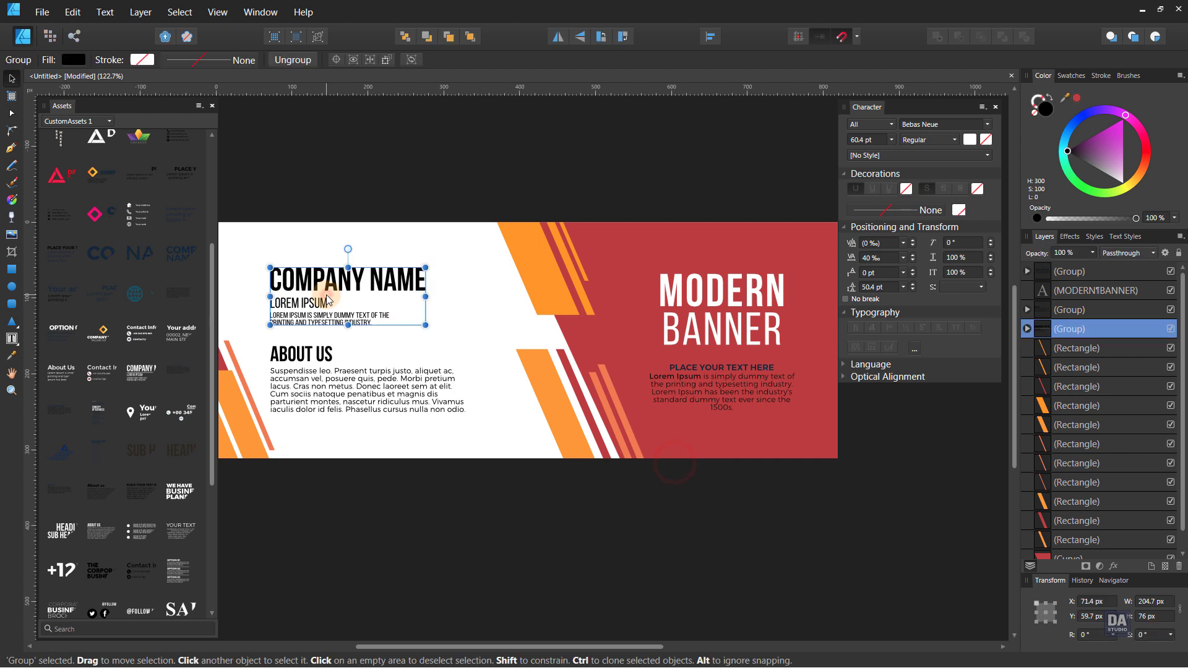
left_click(1078, 99)
Step: Lower the opacity of the ABOUT US text group to 50 %
left_click(405, 385)
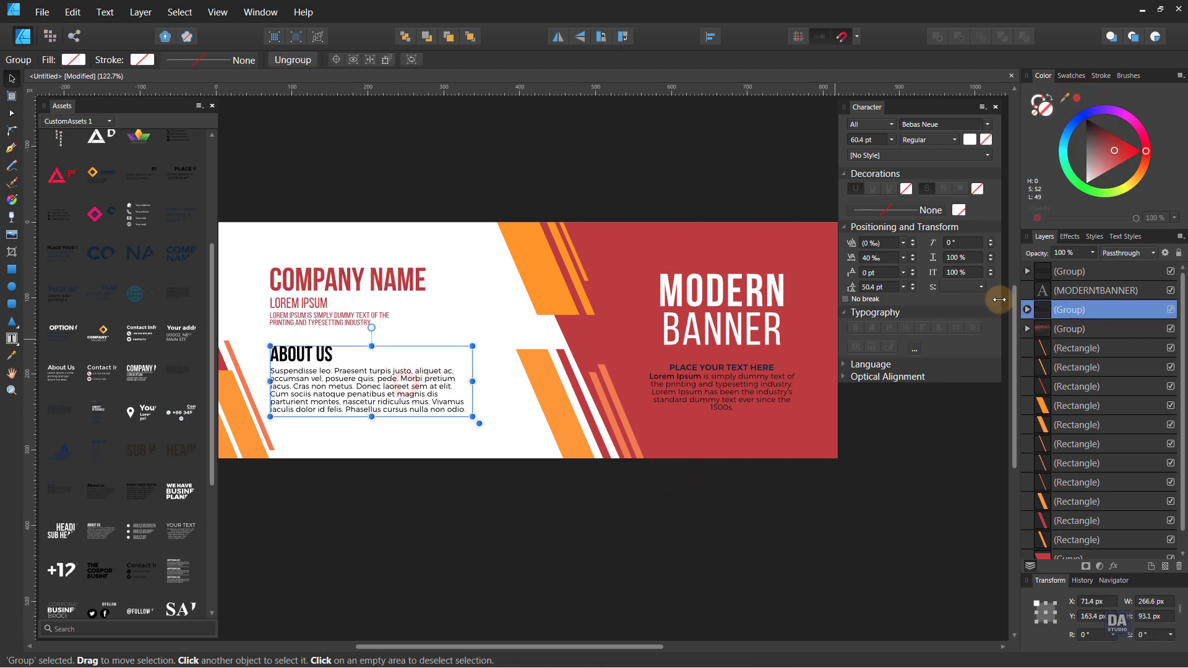
left_click_drag(1092, 253, 1065, 269)
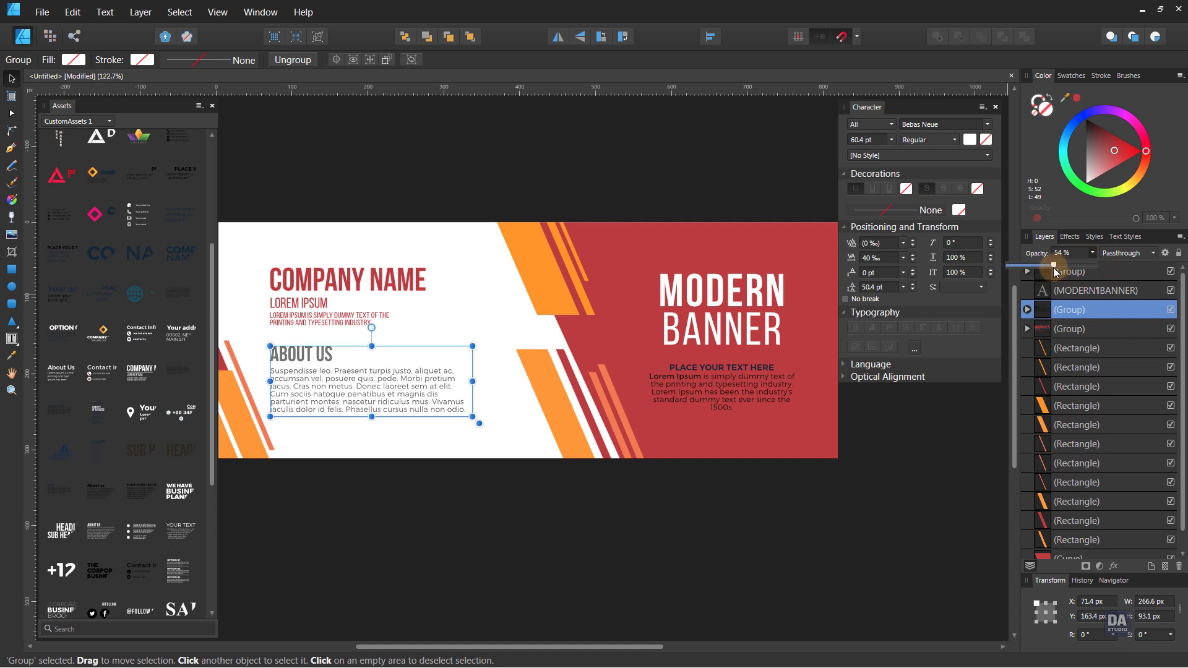
left_click(869, 478)
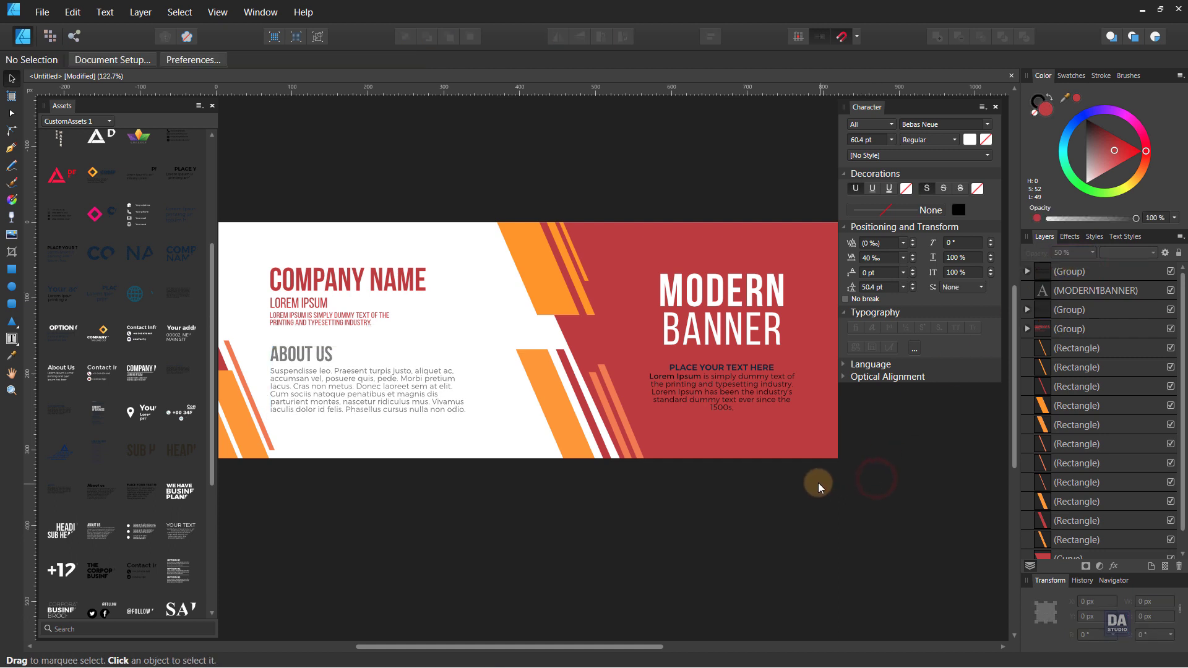
Step: Lower the opacity of the "PLACE YOUR TEXT HERE" text group to 75 %
left_click(759, 401)
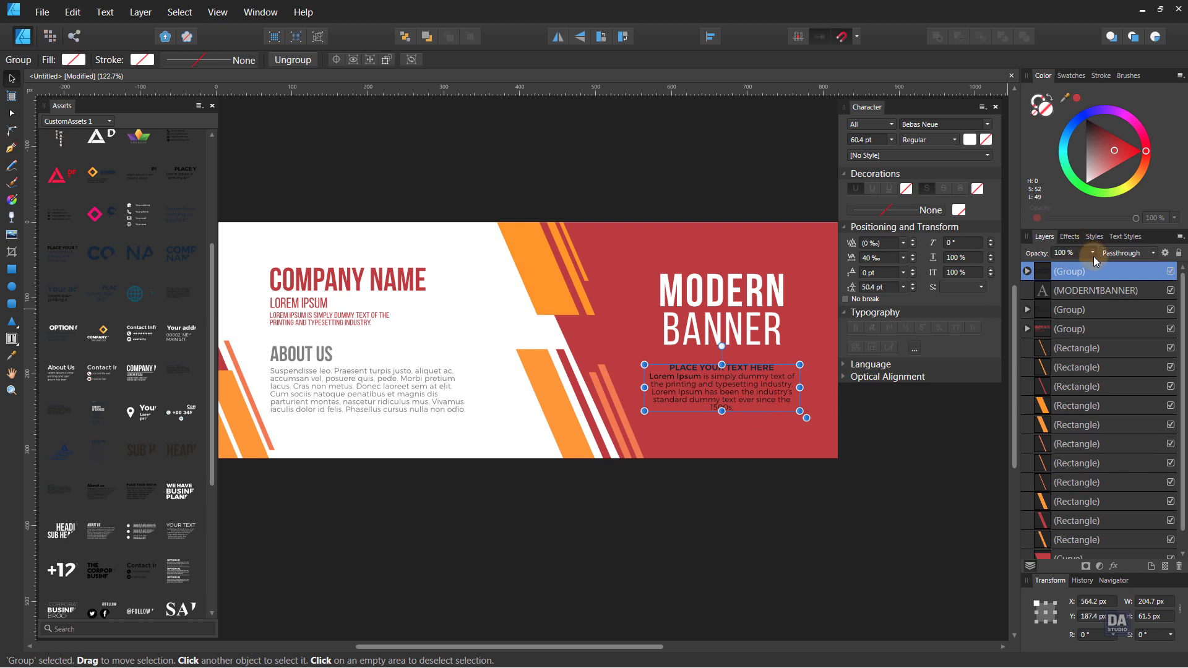
left_click_drag(1093, 256, 1078, 270)
left_click(809, 484)
key("z")
left_click_drag(717, 470, 605, 426)
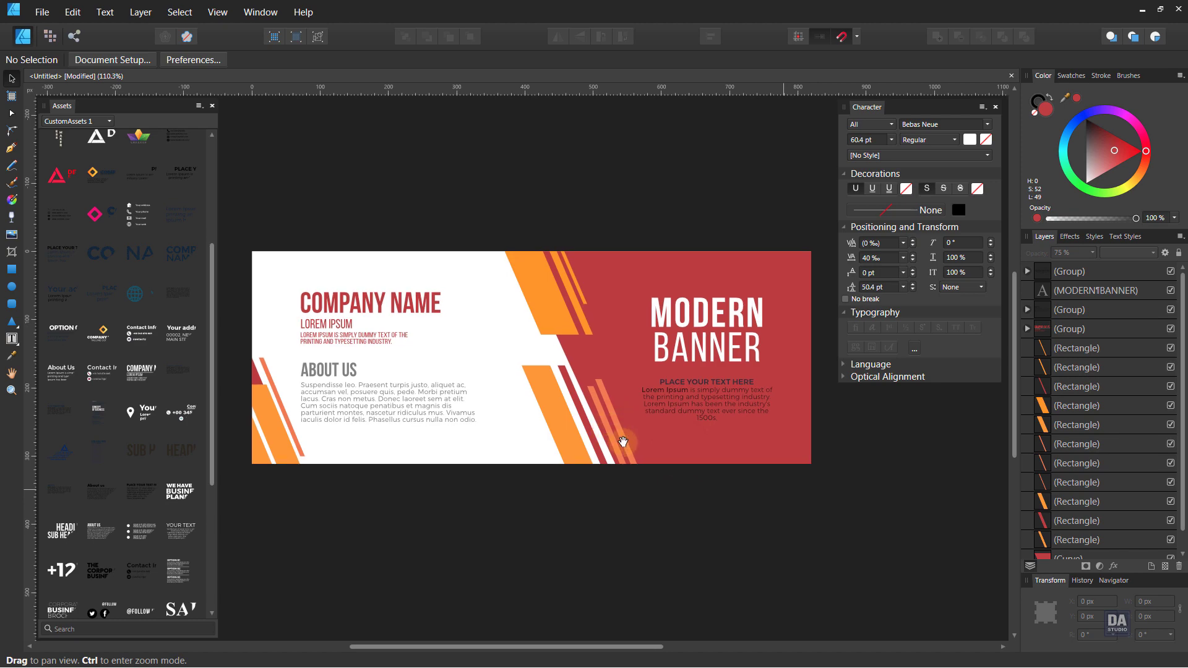